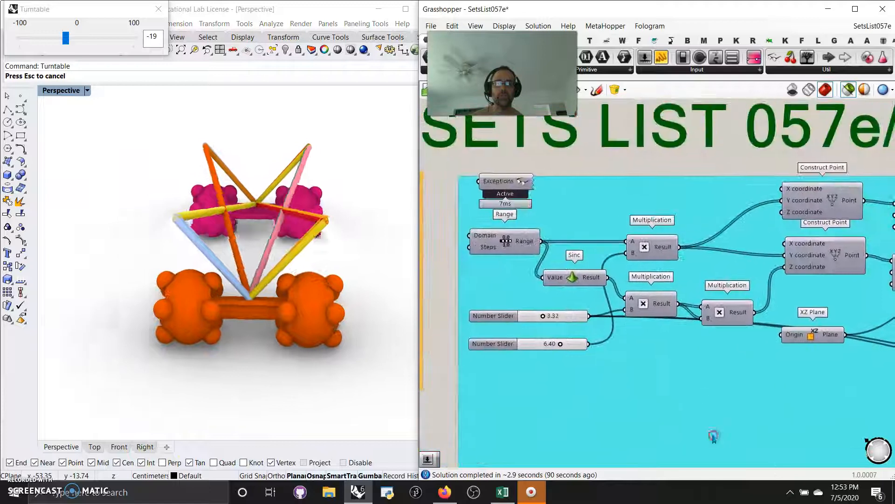
Review the first definition group from the Range and Sinc components through the Loft and Pipe Variable to the Solid Union
{"action": "mouse_move", "coordinate": [781, 374]}
{"action": "right_mouse_down"}
{"action": "mouse_move", "coordinate": [648, 387]}
{"action": "mouse_move", "coordinate": [561, 374]}
{"action": "right_mouse_up"}
{"action": "right_click_drag", "start_coordinate": [750, 336], "coordinate": [656, 323]}
{"action": "mouse_move", "coordinate": [742, 369]}
{"action": "right_mouse_down"}
{"action": "mouse_move", "coordinate": [637, 305]}
{"action": "mouse_move", "coordinate": [592, 250]}
{"action": "mouse_move", "coordinate": [480, 220]}
{"action": "right_mouse_up"}
{"action": "scroll", "coordinate": [641, 309], "scroll_direction": "down", "scroll_amount": 1}
{"action": "right_click_drag", "start_coordinate": [743, 270], "coordinate": [721, 270]}
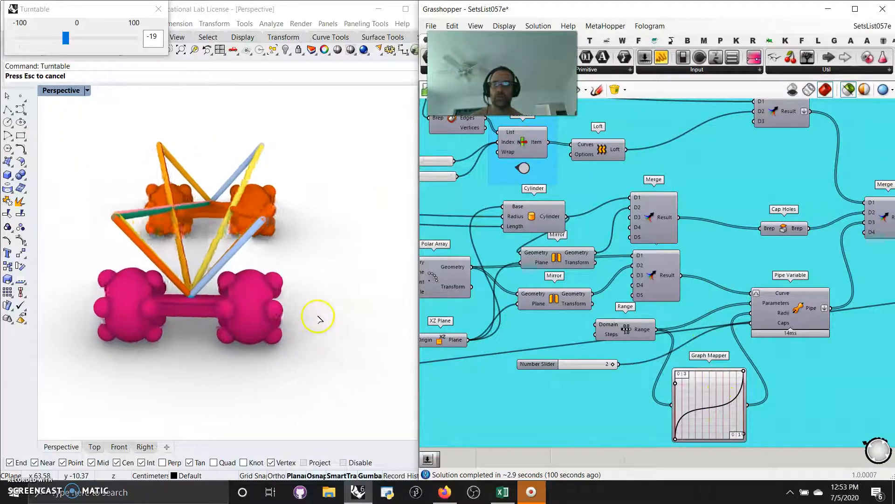
{"action": "left_click", "coordinate": [214, 306]}
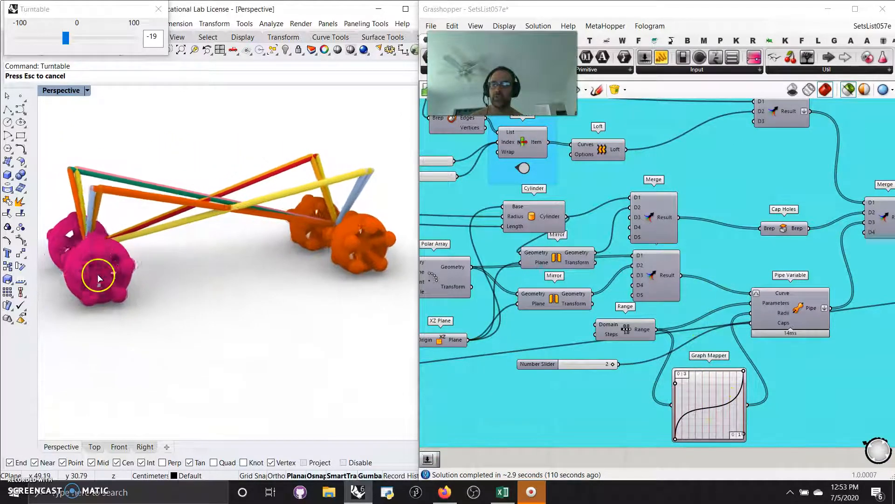
{"action": "right_click_drag", "start_coordinate": [796, 393], "coordinate": [604, 421]}
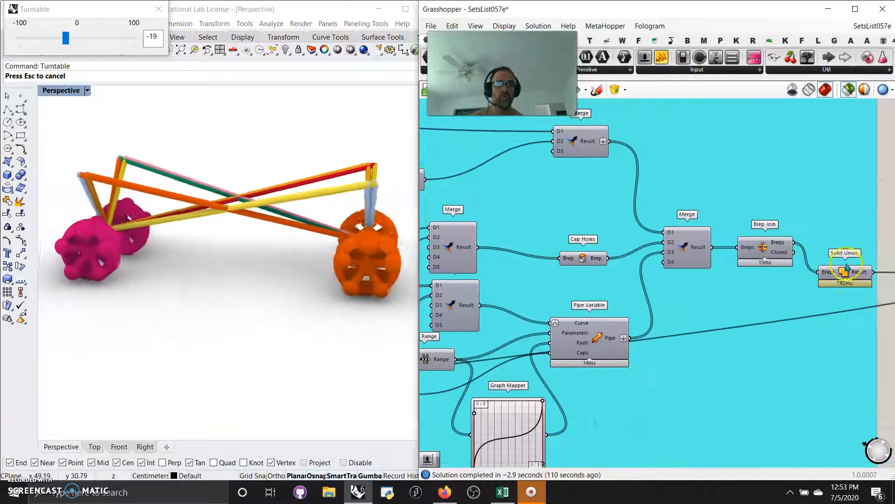
{"action": "right_click_drag", "start_coordinate": [784, 391], "coordinate": [808, 328]}
{"action": "scroll", "coordinate": [809, 328], "scroll_direction": "down", "scroll_amount": 5}
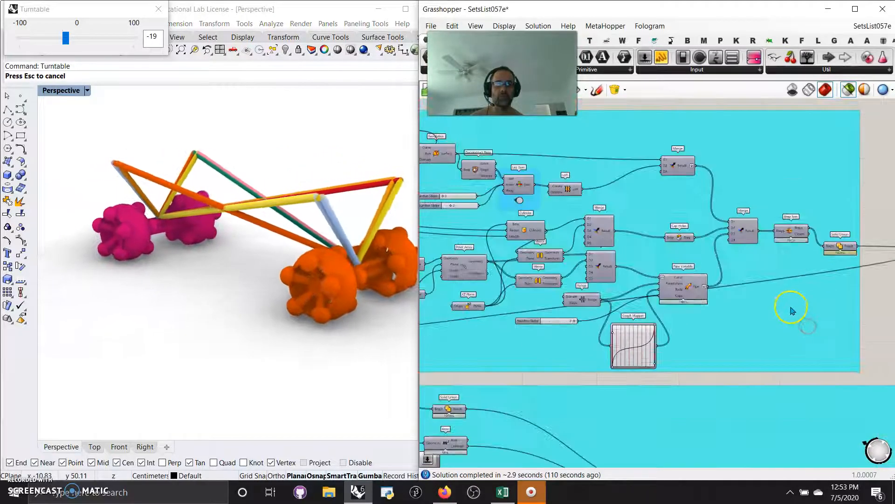
Examine how the second group filters planar faces with Deconstruct Brep, Is Planar and Cull Pattern, and inspect the matching wheels in the model
{"action": "scroll", "coordinate": [596, 366], "scroll_direction": "up", "scroll_amount": 5}
{"action": "scroll", "coordinate": [584, 376], "scroll_direction": "up", "scroll_amount": 2}
{"action": "mouse_move", "coordinate": [552, 366]}
{"action": "right_mouse_down"}
{"action": "mouse_move", "coordinate": [614, 396]}
{"action": "mouse_move", "coordinate": [551, 361]}
{"action": "right_mouse_up"}
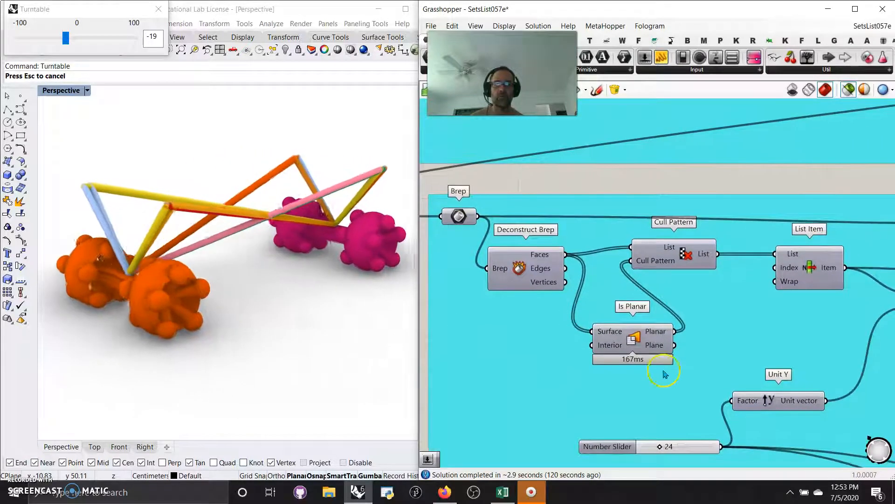
{"action": "right_click_drag", "start_coordinate": [629, 359], "coordinate": [600, 355]}
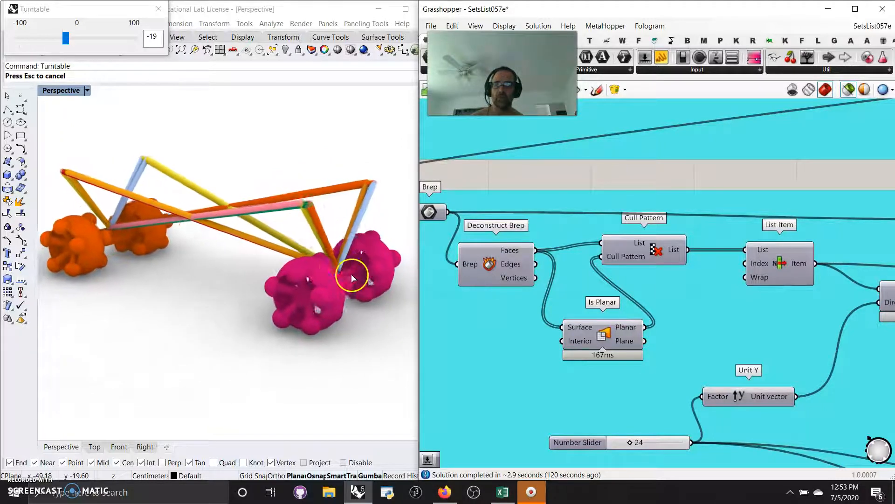
{"action": "scroll", "coordinate": [275, 304], "scroll_direction": "up", "scroll_amount": 5}
{"action": "scroll", "coordinate": [118, 225], "scroll_direction": "down", "scroll_amount": 5}
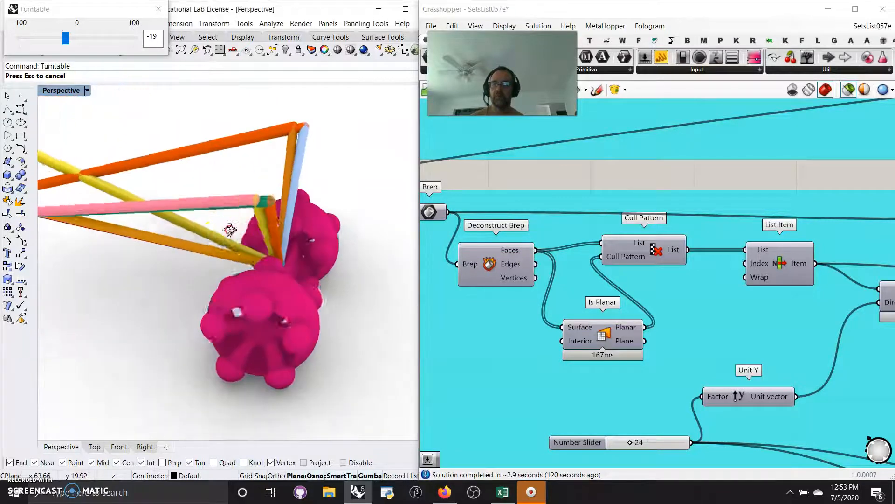
Stop the Turntable rotation and inspect the axle between the two pink wheels up close
{"action": "left_click", "coordinate": [158, 10]}
{"action": "left_click", "coordinate": [132, 254]}
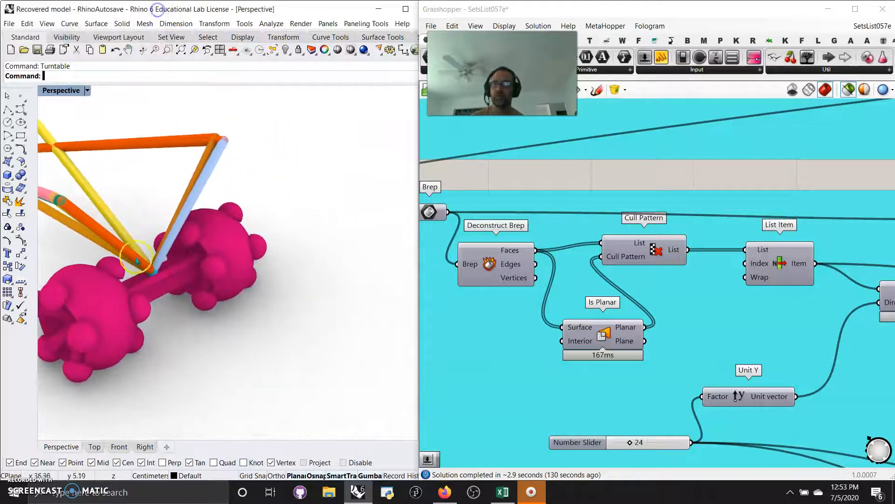
{"action": "mouse_move", "coordinate": [156, 301]}
{"action": "right_mouse_down"}
{"action": "mouse_move", "coordinate": [204, 296]}
{"action": "mouse_move", "coordinate": [163, 300]}
{"action": "right_mouse_up"}
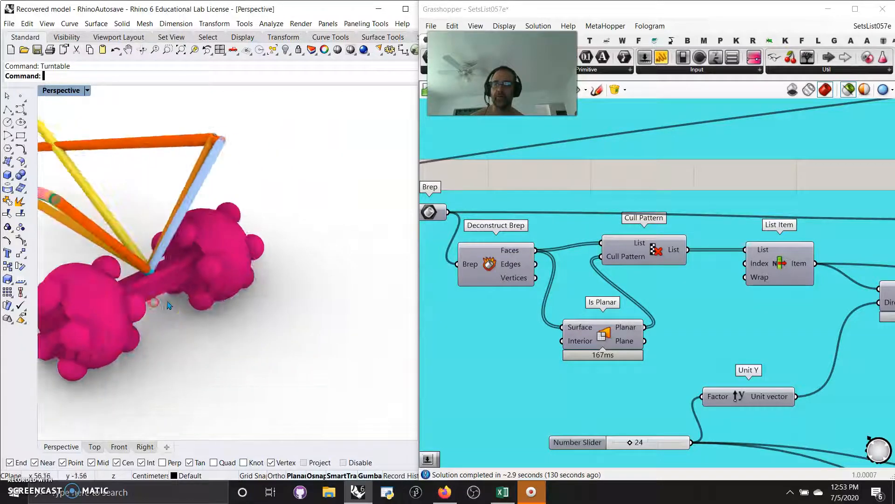
{"action": "scroll", "coordinate": [165, 276], "scroll_direction": "up", "scroll_amount": 5}
{"action": "scroll", "coordinate": [679, 332], "scroll_direction": "down", "scroll_amount": 3}
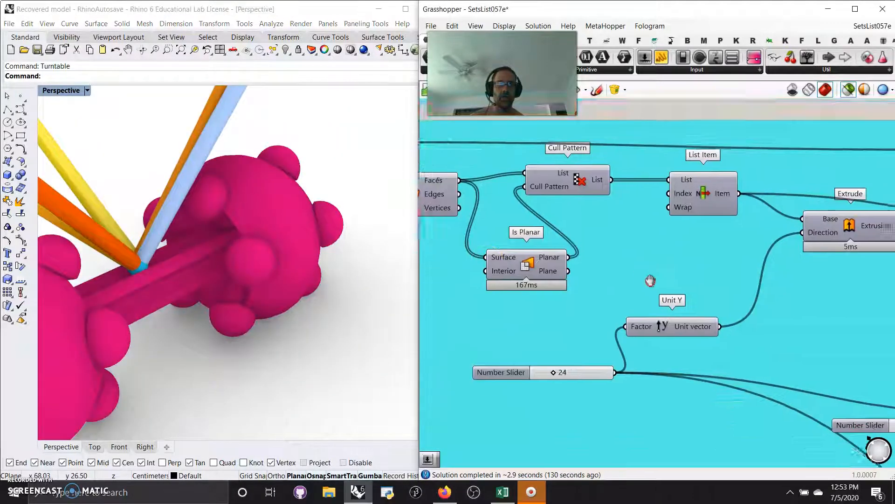
Trace the second group from the Extrude through the Rectangle, Explode, Cull Index, Orient and Mirror components to the Merge
{"action": "right_click_drag", "start_coordinate": [766, 289], "coordinate": [646, 287]}
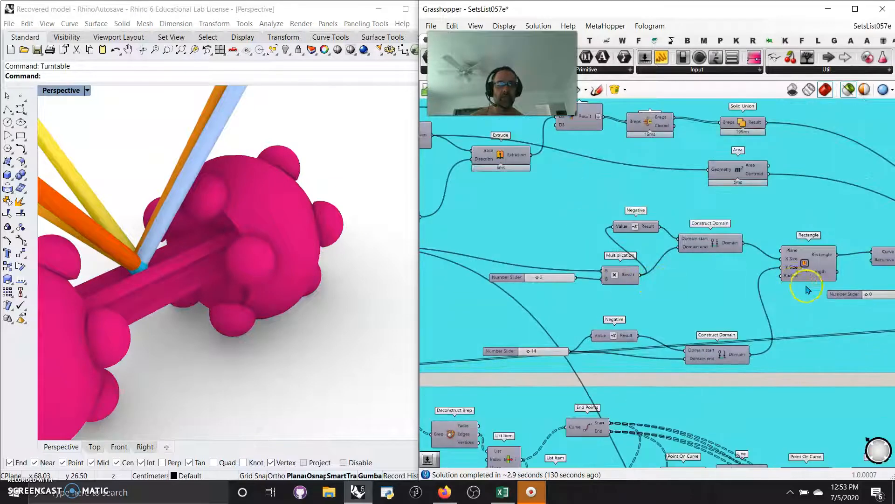
{"action": "right_click_drag", "start_coordinate": [735, 309], "coordinate": [586, 272]}
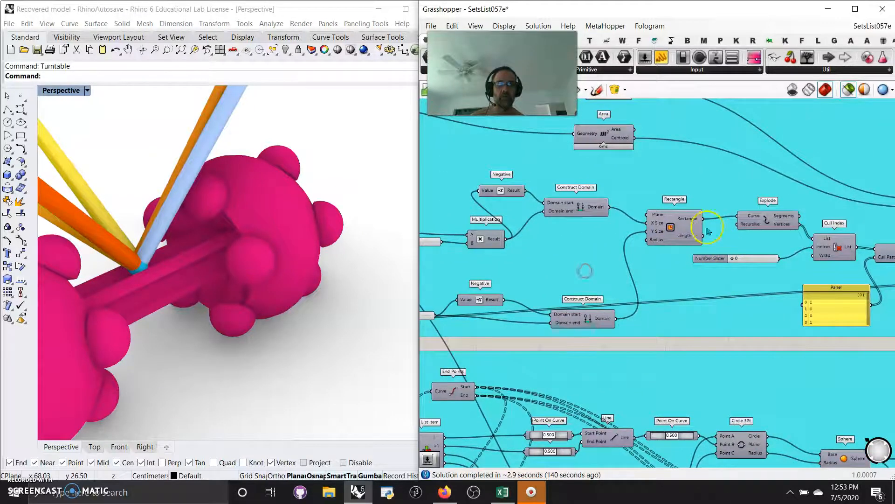
{"action": "right_click_drag", "start_coordinate": [771, 316], "coordinate": [541, 319]}
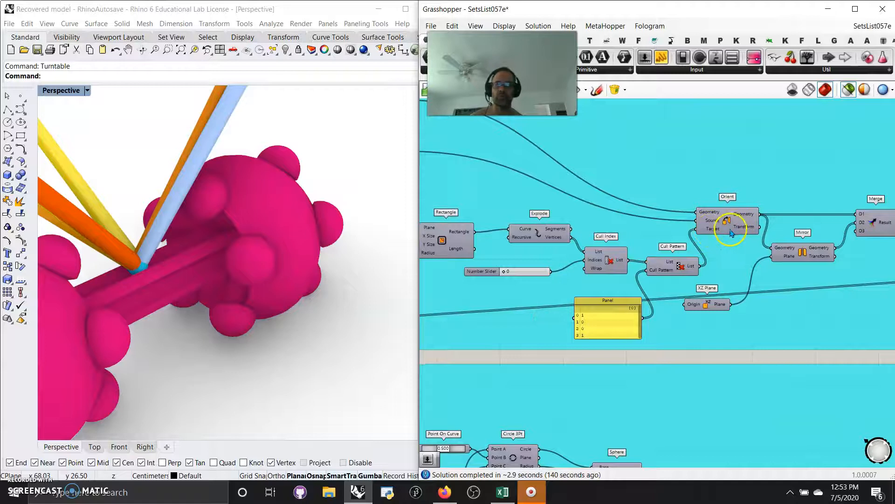
{"action": "right_click_drag", "start_coordinate": [728, 233], "coordinate": [615, 285]}
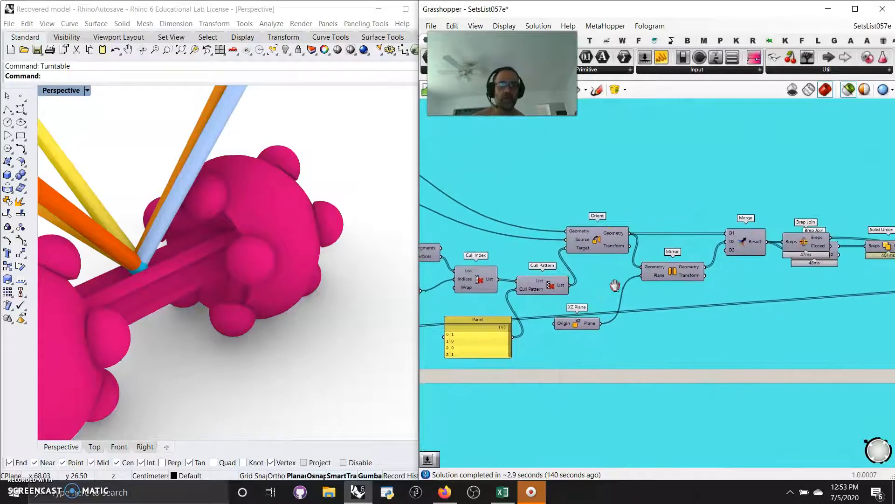
Separate the two overlapping Brep Join components after the Merge by placing the one that feeds the last Solid Union above the other
{"action": "left_click_drag", "start_coordinate": [807, 237], "coordinate": [808, 185]}
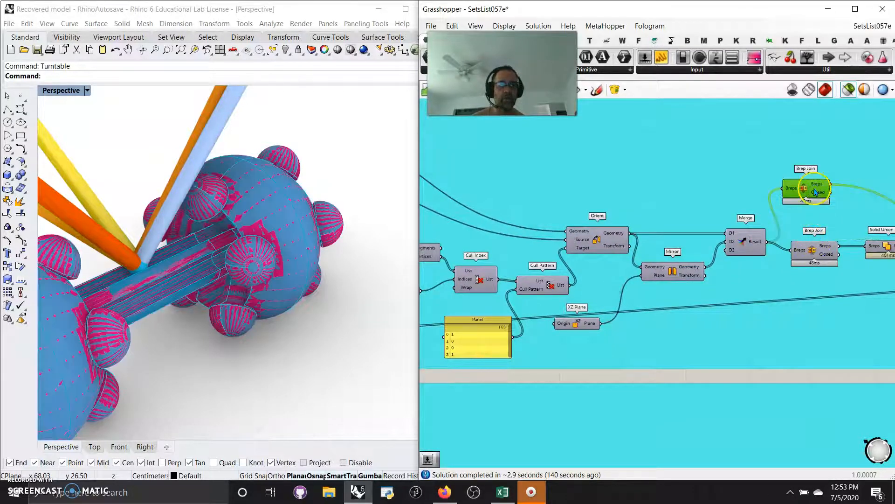
{"action": "key", "text": "Delete"}
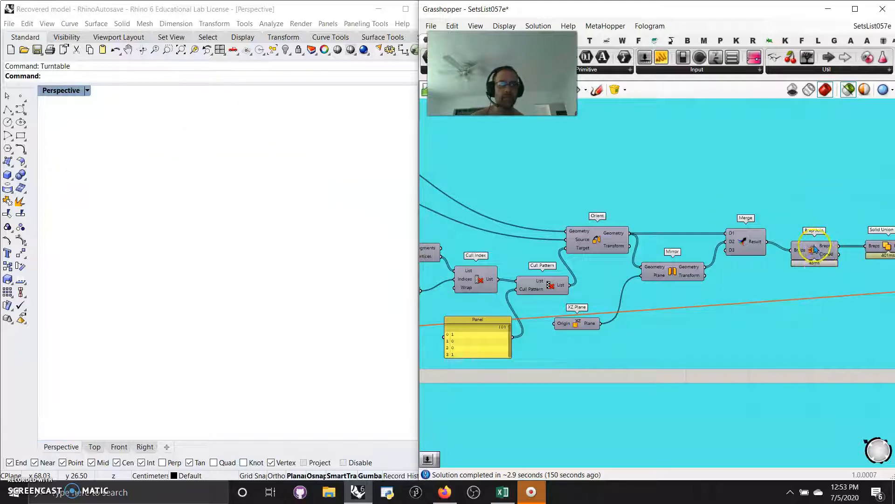
{"action": "key", "text": "ctrl+z"}
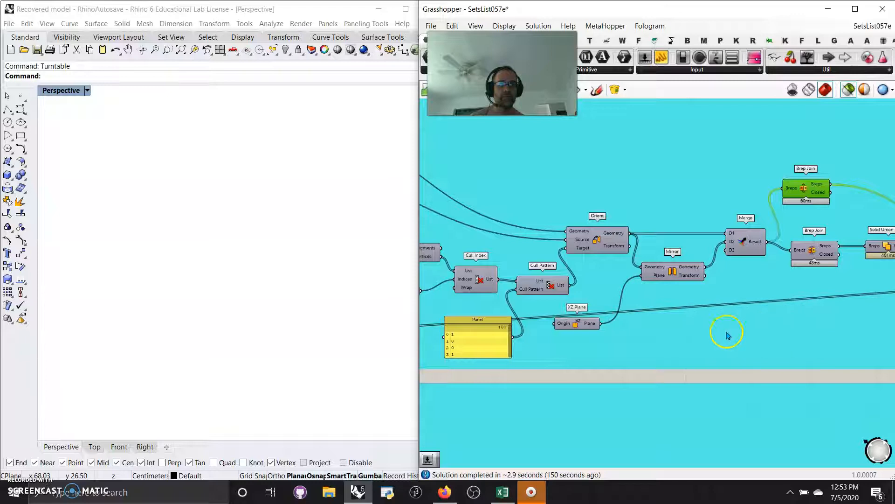
{"action": "right_click_drag", "start_coordinate": [726, 331], "coordinate": [691, 331]}
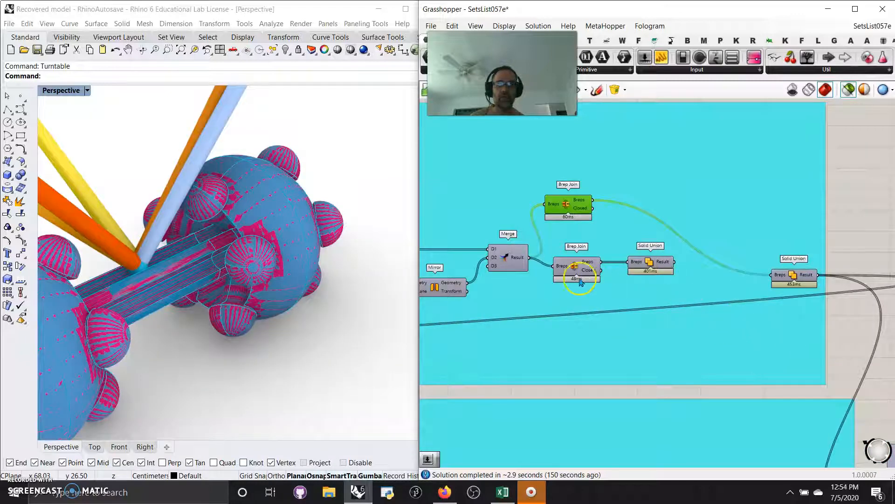
{"action": "left_click_drag", "start_coordinate": [577, 211], "coordinate": [601, 222]}
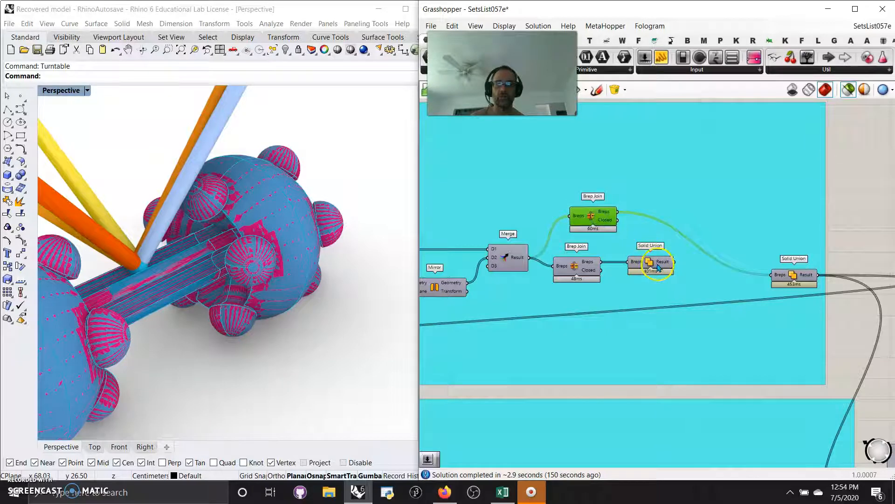
Select each of the two Solid Union components in turn to compare their results in the viewport
{"action": "left_click", "coordinate": [659, 267]}
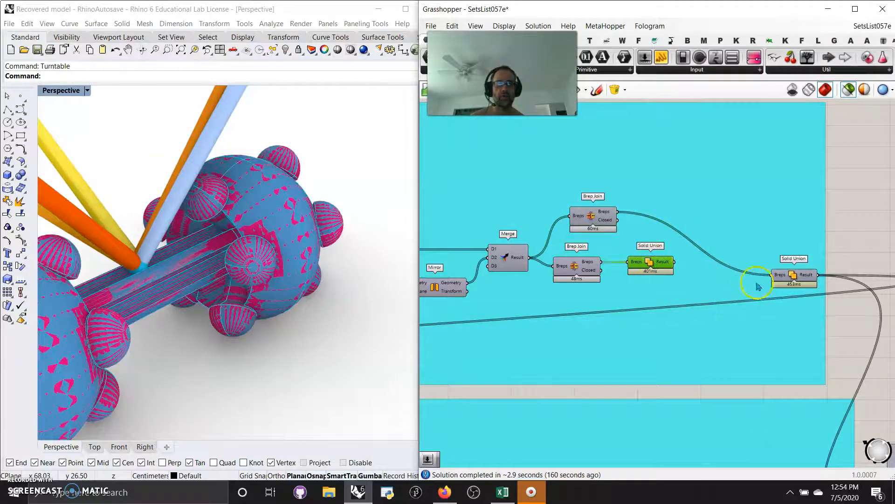
{"action": "left_click", "coordinate": [794, 276]}
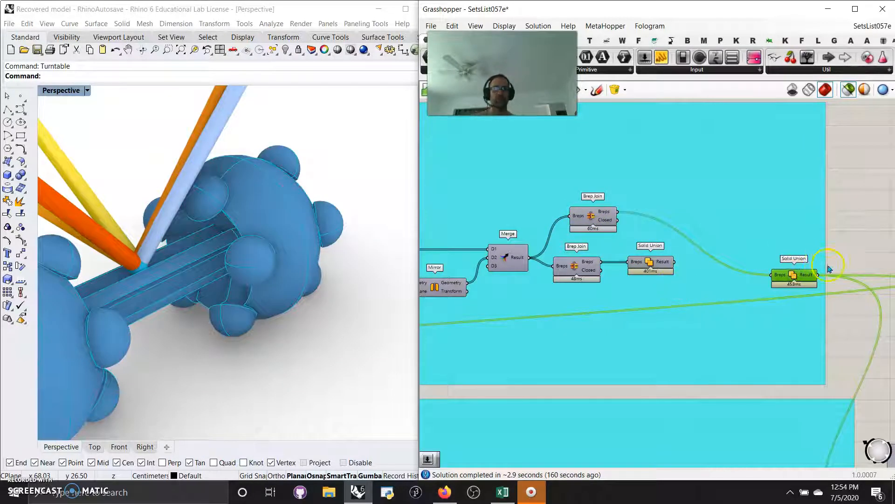
{"action": "left_click", "coordinate": [672, 269]}
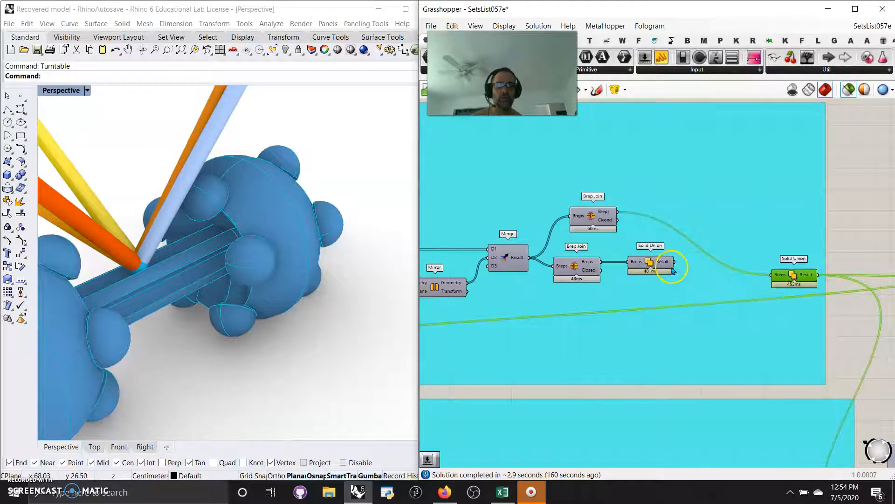
{"action": "right_click_drag", "start_coordinate": [643, 324], "coordinate": [729, 325]}
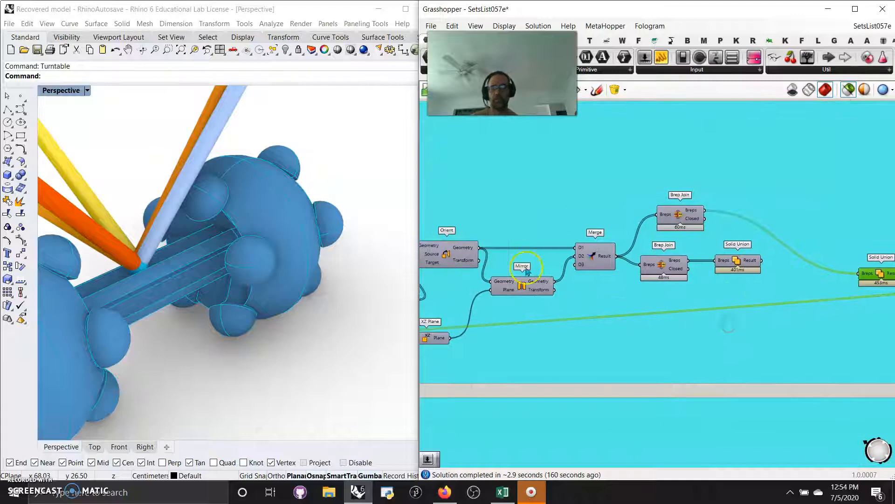
Examine the start of the third group, from Deconstruct Brep and Cull Pattern to the List Item and End Points components
{"action": "scroll", "coordinate": [607, 297], "scroll_direction": "down", "scroll_amount": 5}
{"action": "right_click_drag", "start_coordinate": [219, 294], "coordinate": [170, 280]}
{"action": "right_click_drag", "start_coordinate": [583, 365], "coordinate": [837, 270]}
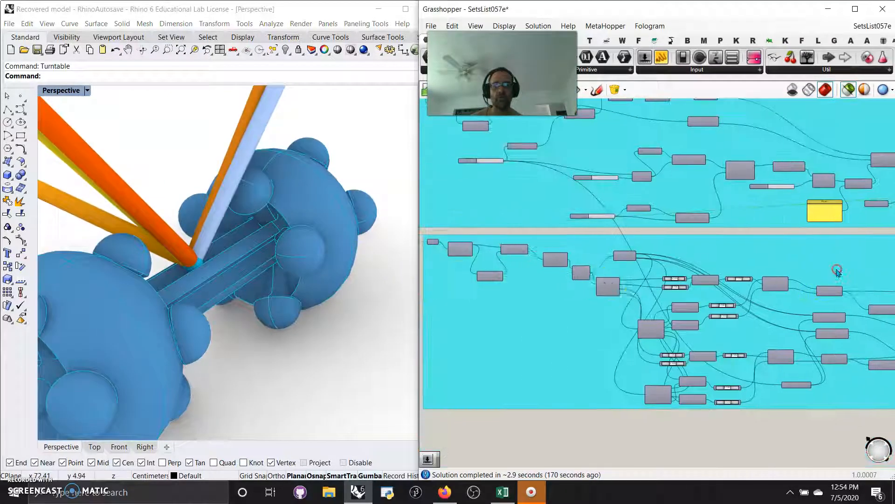
{"action": "scroll", "coordinate": [549, 294], "scroll_direction": "up", "scroll_amount": 8}
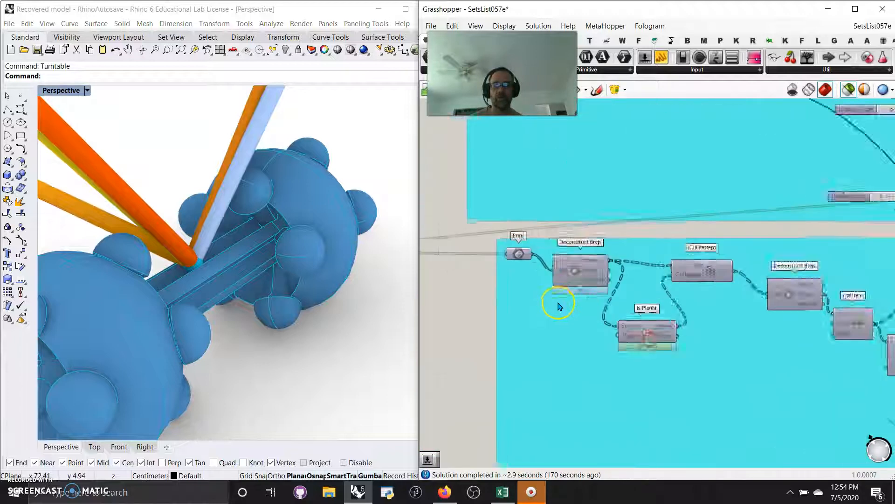
{"action": "right_click_drag", "start_coordinate": [791, 379], "coordinate": [562, 368]}
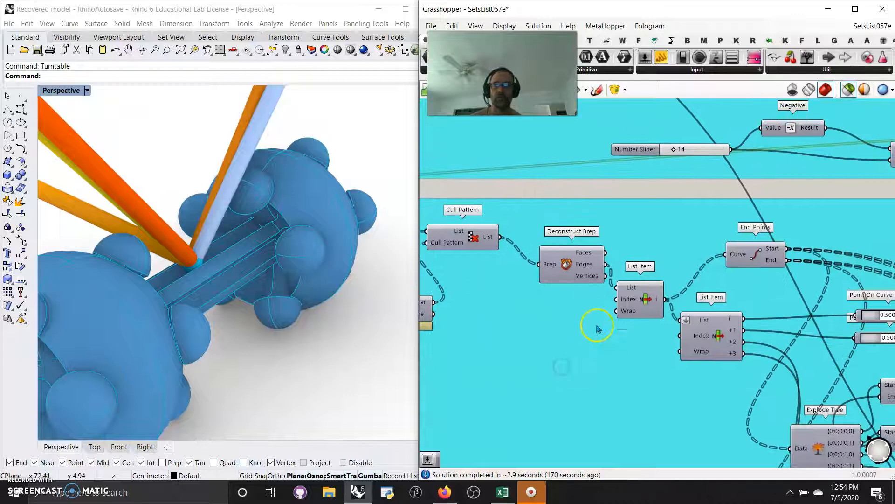
{"action": "right_click_drag", "start_coordinate": [660, 365], "coordinate": [580, 367]}
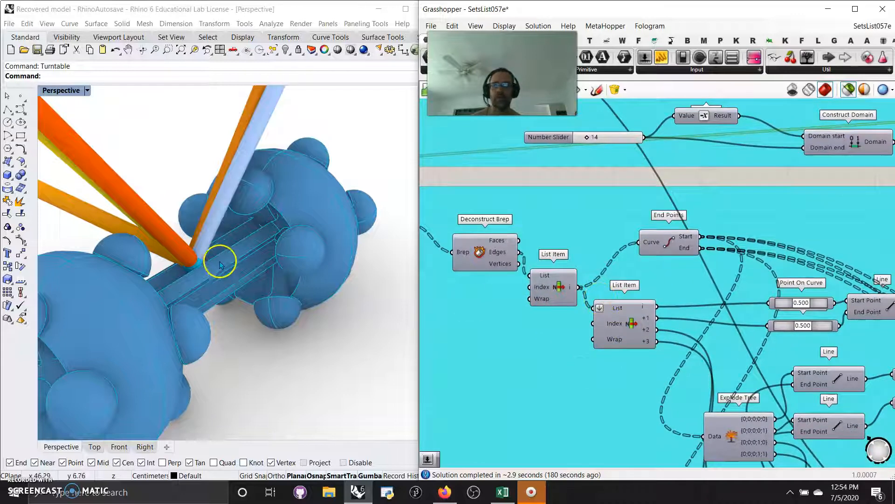
Trace the third group from the Explode Tree and Point On Curve components through Circle 3Pt and Sphere to the Cross Reference components
{"action": "scroll", "coordinate": [532, 295], "scroll_direction": "down", "scroll_amount": 5}
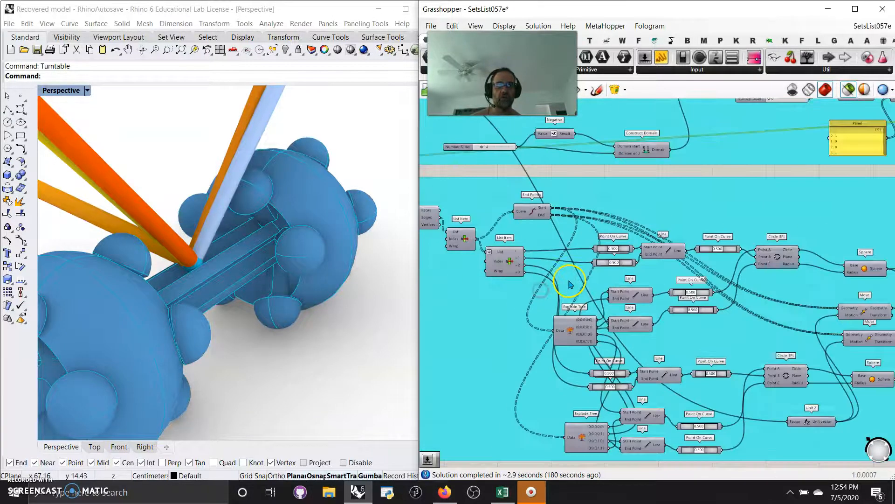
{"action": "right_click_drag", "start_coordinate": [702, 344], "coordinate": [643, 322]}
{"action": "scroll", "coordinate": [680, 292], "scroll_direction": "up", "scroll_amount": 3}
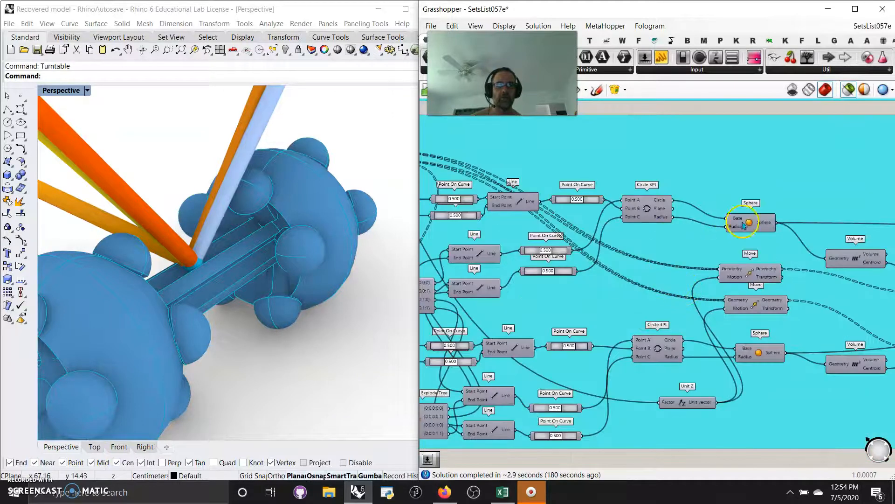
{"action": "scroll", "coordinate": [325, 315], "scroll_direction": "down", "scroll_amount": 6}
{"action": "mouse_move", "coordinate": [300, 266]}
{"action": "right_mouse_down"}
{"action": "mouse_move", "coordinate": [200, 262]}
{"action": "mouse_move", "coordinate": [297, 266]}
{"action": "right_mouse_up"}
{"action": "scroll", "coordinate": [297, 269], "scroll_direction": "up", "scroll_amount": 8}
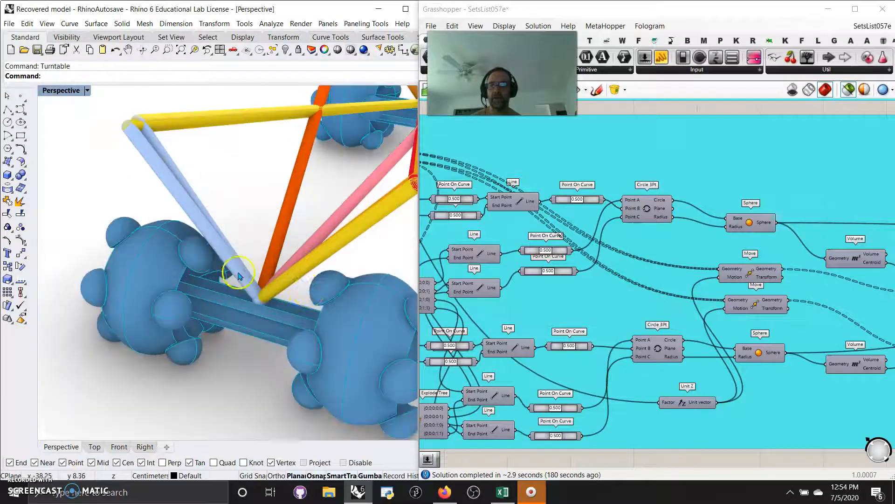
{"action": "scroll", "coordinate": [299, 294], "scroll_direction": "down", "scroll_amount": 3}
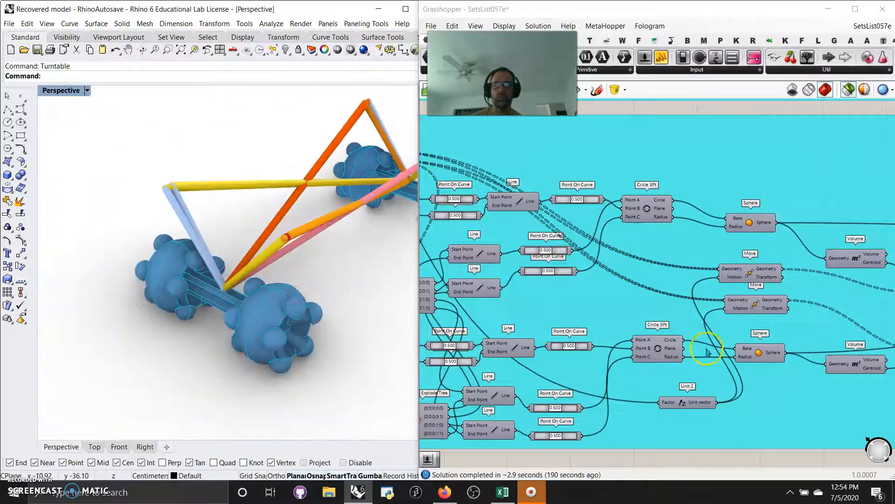
{"action": "right_click_drag", "start_coordinate": [707, 350], "coordinate": [594, 321]}
{"action": "right_click_drag", "start_coordinate": [756, 383], "coordinate": [600, 375]}
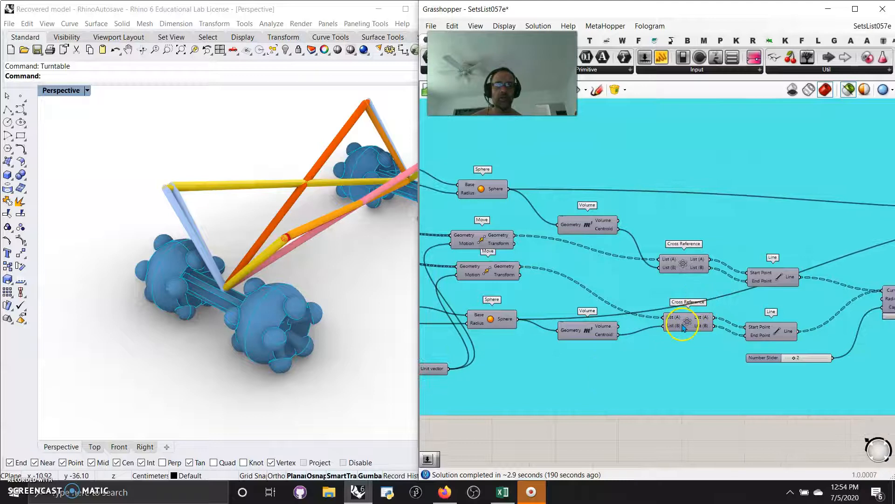
Select the Pipe component fed by the two Line components to preview it, and follow its output to the Solid Union and Explode Tree
{"action": "left_click_drag", "start_coordinate": [682, 328], "coordinate": [675, 333]}
{"action": "left_click", "coordinate": [684, 278]}
{"action": "right_click_drag", "start_coordinate": [684, 279], "coordinate": [549, 251]}
{"action": "left_click", "coordinate": [770, 272]}
{"action": "right_click_drag", "start_coordinate": [760, 344], "coordinate": [529, 340]}
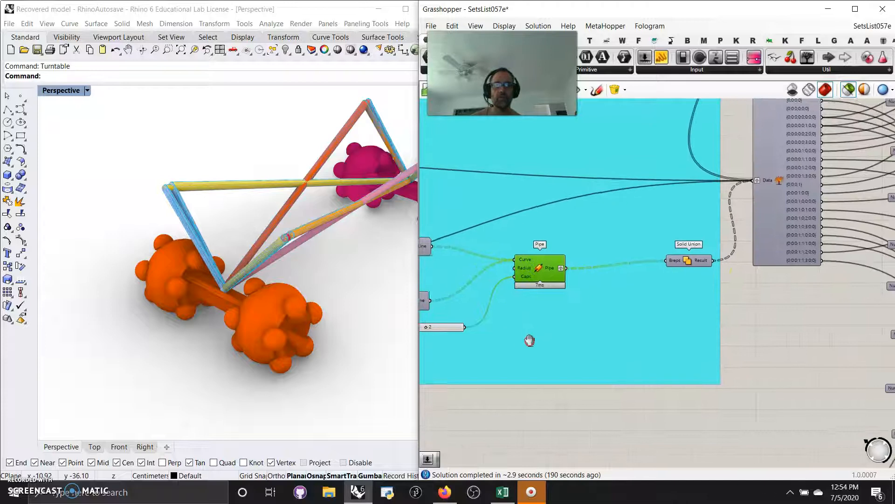
{"action": "right_click_drag", "start_coordinate": [756, 306], "coordinate": [793, 344]}
{"action": "left_click", "coordinate": [730, 349]}
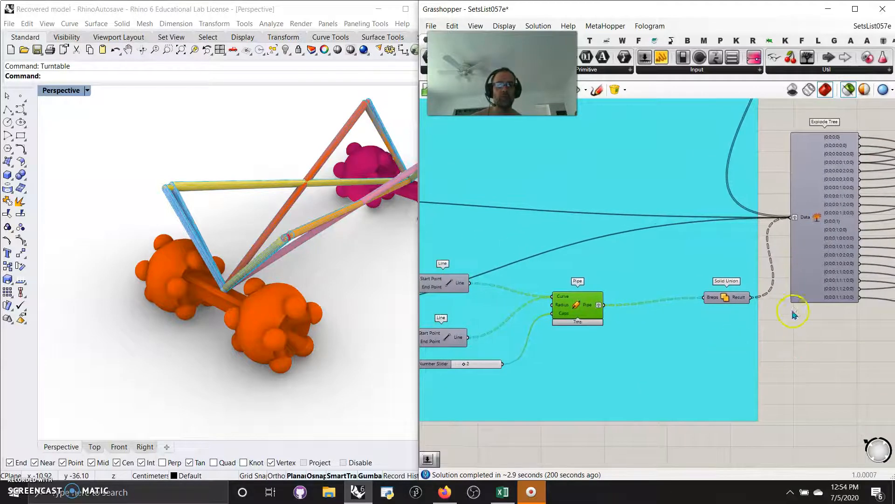
{"action": "scroll", "coordinate": [680, 256], "scroll_direction": "down", "scroll_amount": 5}
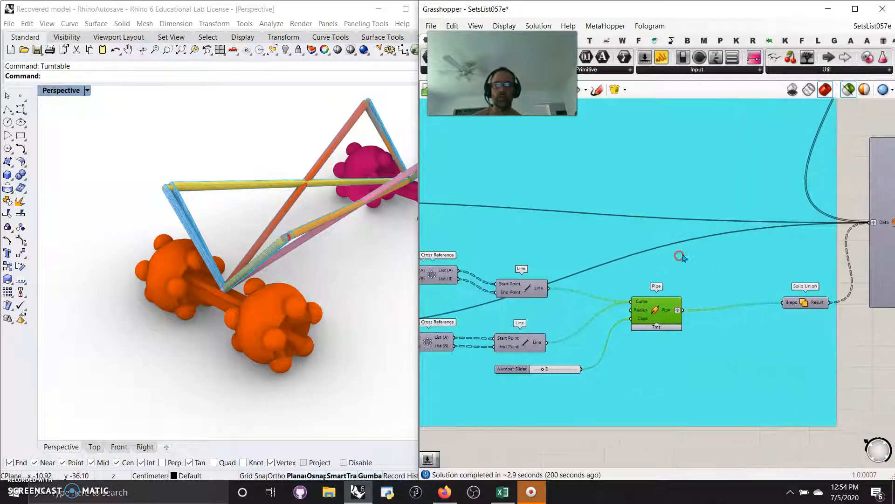
With the solver locked, set the lower Number Slider feeding the first group's upper Multiplication to 3.99, and re-enable the solver
{"action": "right_click_drag", "start_coordinate": [636, 298], "coordinate": [780, 423]}
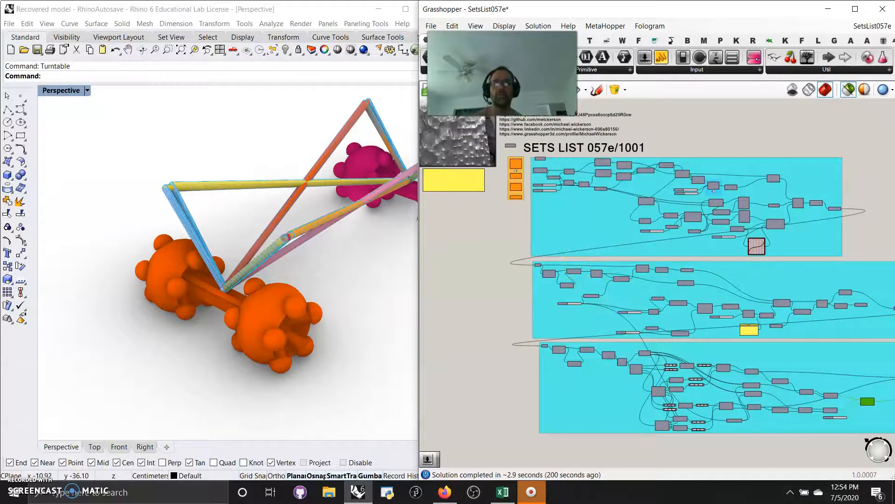
{"action": "mouse_move", "coordinate": [309, 265]}
{"action": "right_mouse_down"}
{"action": "mouse_move", "coordinate": [326, 248]}
{"action": "mouse_move", "coordinate": [313, 264]}
{"action": "mouse_move", "coordinate": [326, 261]}
{"action": "mouse_move", "coordinate": [295, 250]}
{"action": "mouse_move", "coordinate": [294, 282]}
{"action": "mouse_move", "coordinate": [311, 282]}
{"action": "right_mouse_up"}
{"action": "scroll", "coordinate": [314, 257], "scroll_direction": "down", "scroll_amount": 7}
{"action": "right_click_drag", "start_coordinate": [295, 338], "coordinate": [280, 298]}
{"action": "scroll", "coordinate": [570, 211], "scroll_direction": "up", "scroll_amount": 5}
{"action": "right_click_drag", "start_coordinate": [555, 173], "coordinate": [672, 311]}
{"action": "scroll", "coordinate": [654, 287], "scroll_direction": "up", "scroll_amount": 5}
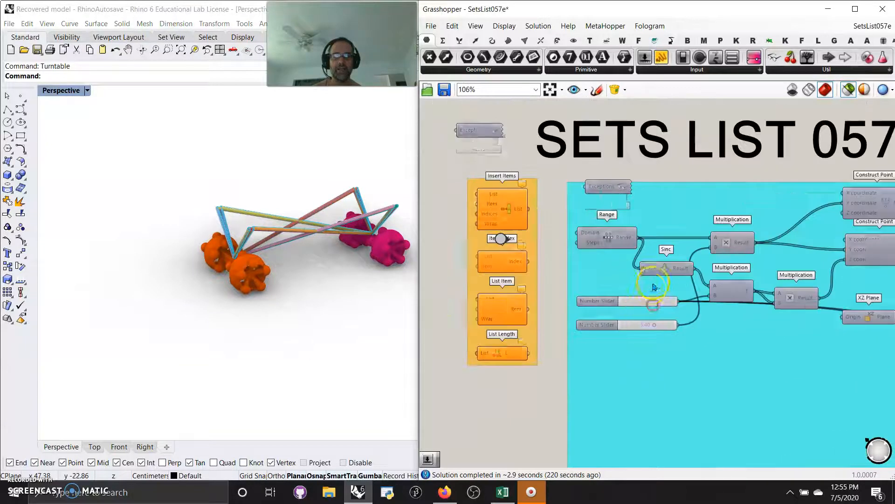
{"action": "middle_click", "coordinate": [625, 364]}
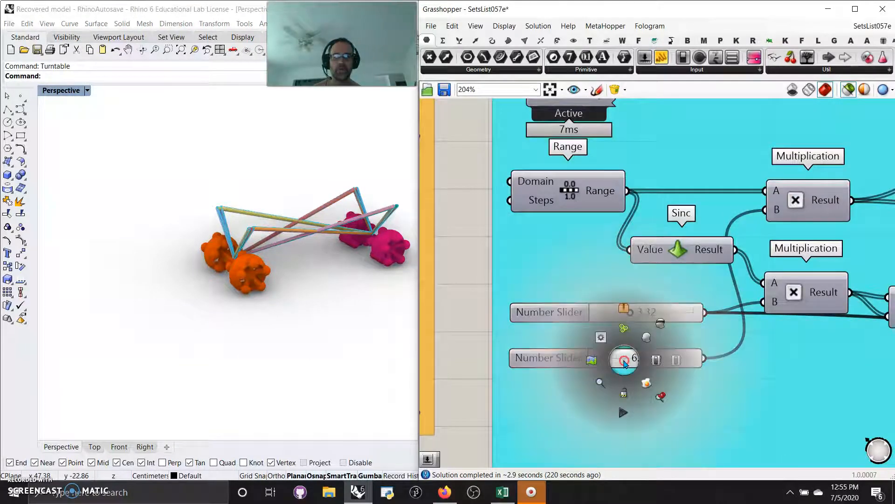
{"action": "left_click", "coordinate": [624, 394]}
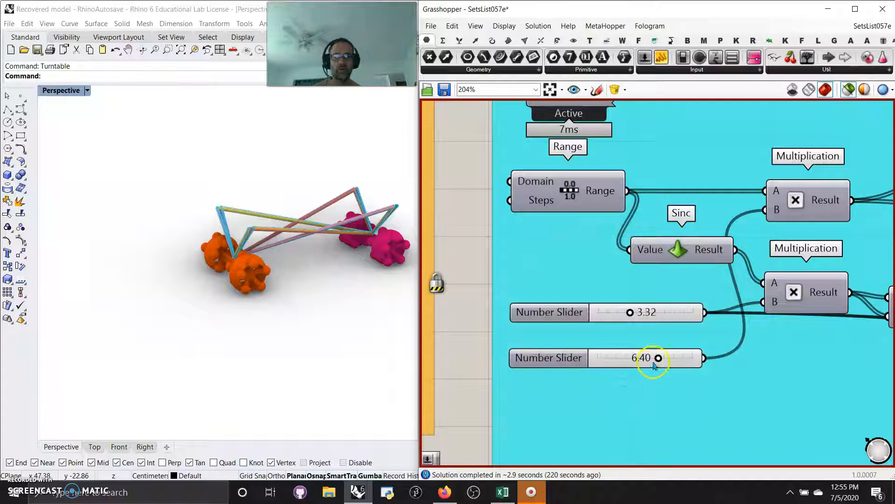
{"action": "left_click_drag", "start_coordinate": [653, 362], "coordinate": [631, 364]}
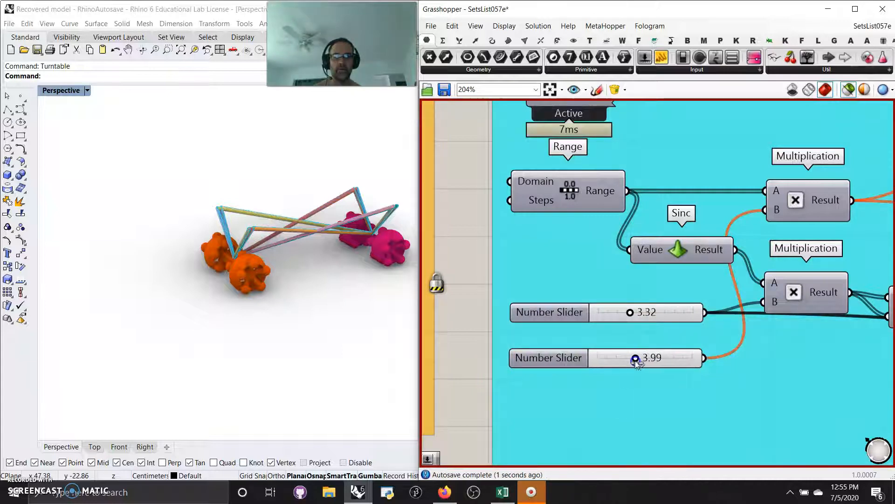
{"action": "middle_click", "coordinate": [615, 392]}
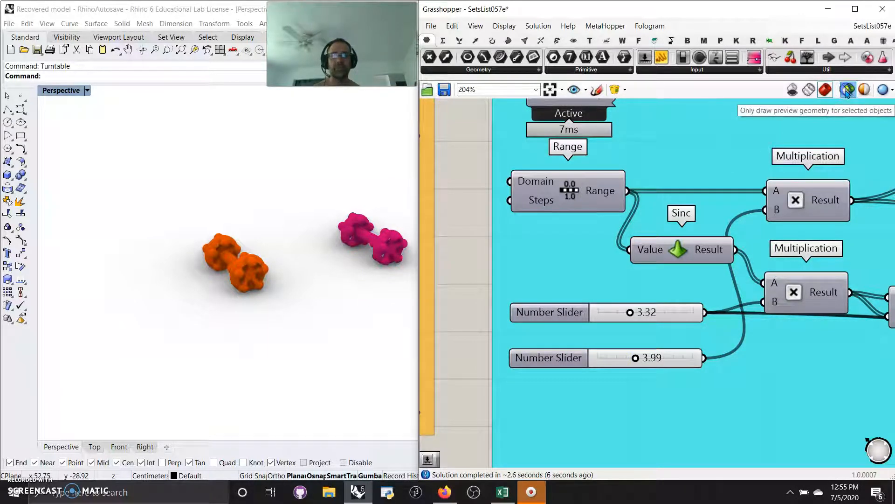
Lock the solver, raise the slider feeding the upper Multiplication to 8.56, and unlock the solver to inspect the regenerated frame
{"action": "middle_click", "coordinate": [653, 360]}
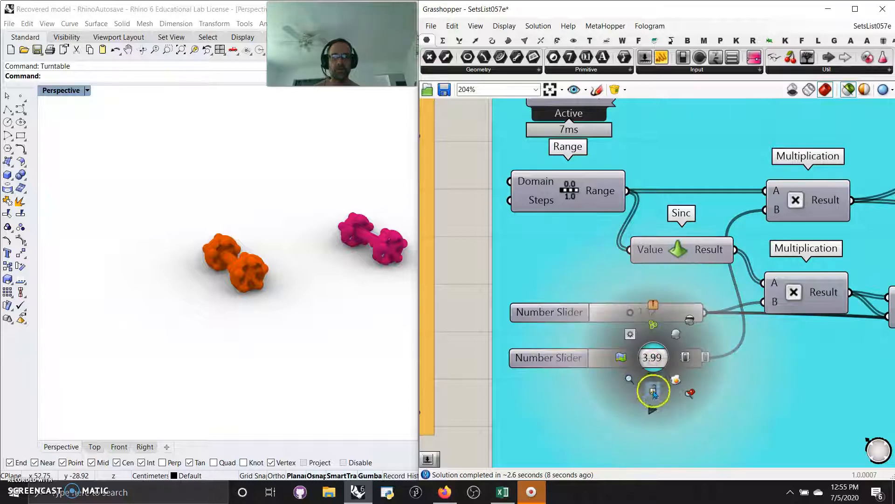
{"action": "left_click", "coordinate": [655, 392]}
{"action": "left_click_drag", "start_coordinate": [637, 358], "coordinate": [648, 358]}
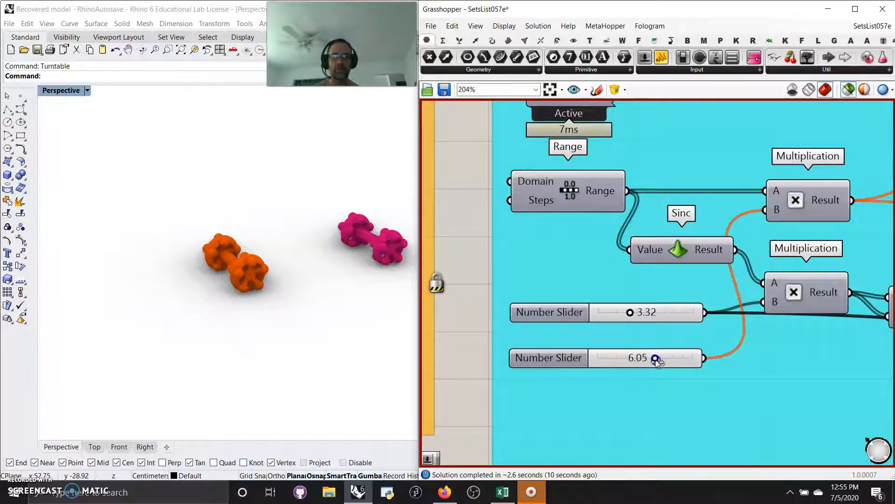
{"action": "middle_click", "coordinate": [632, 375]}
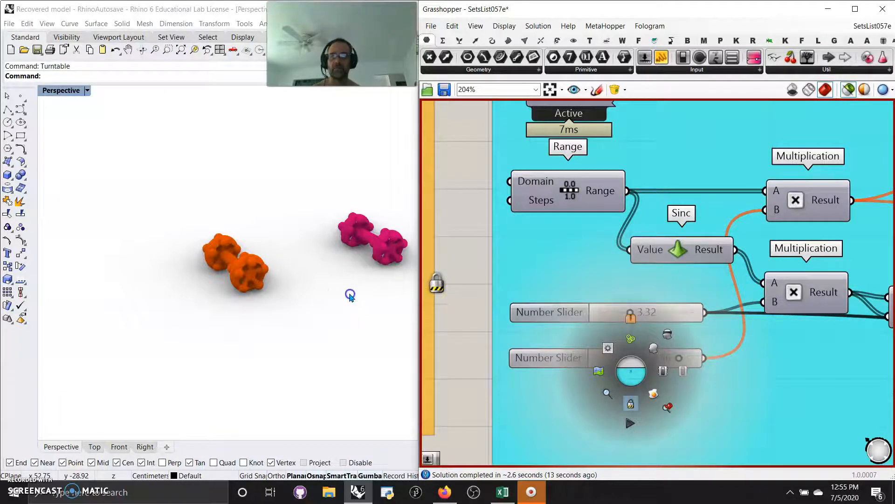
{"action": "right_click_drag", "start_coordinate": [329, 278], "coordinate": [245, 263]}
{"action": "scroll", "coordinate": [290, 279], "scroll_direction": "up", "scroll_amount": 5}
With the solver locked, set the Polar Array's count slider to 3, and unlock it to inspect the wheels
{"action": "mouse_move", "coordinate": [652, 384]}
{"action": "right_mouse_down"}
{"action": "mouse_move", "coordinate": [678, 391]}
{"action": "mouse_move", "coordinate": [624, 378]}
{"action": "mouse_move", "coordinate": [595, 354]}
{"action": "right_mouse_up"}
{"action": "scroll", "coordinate": [604, 342], "scroll_direction": "down", "scroll_amount": 1}
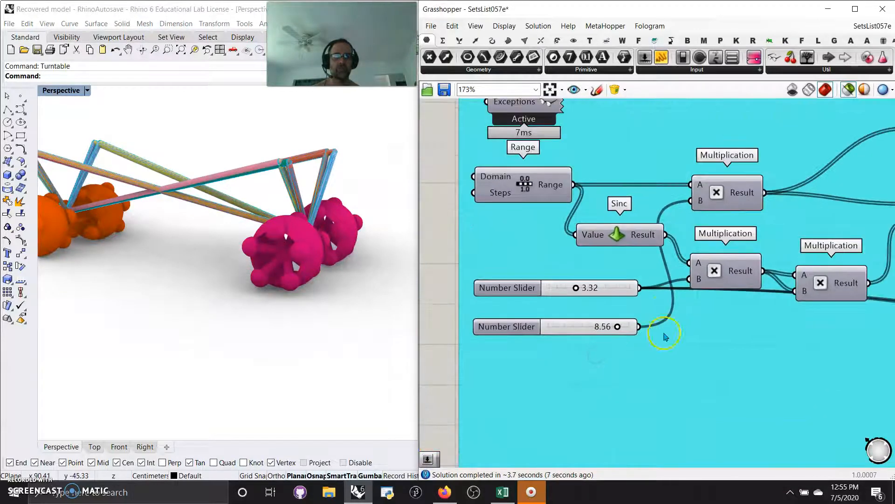
{"action": "right_click_drag", "start_coordinate": [748, 350], "coordinate": [624, 320]}
{"action": "scroll", "coordinate": [701, 339], "scroll_direction": "down", "scroll_amount": 2}
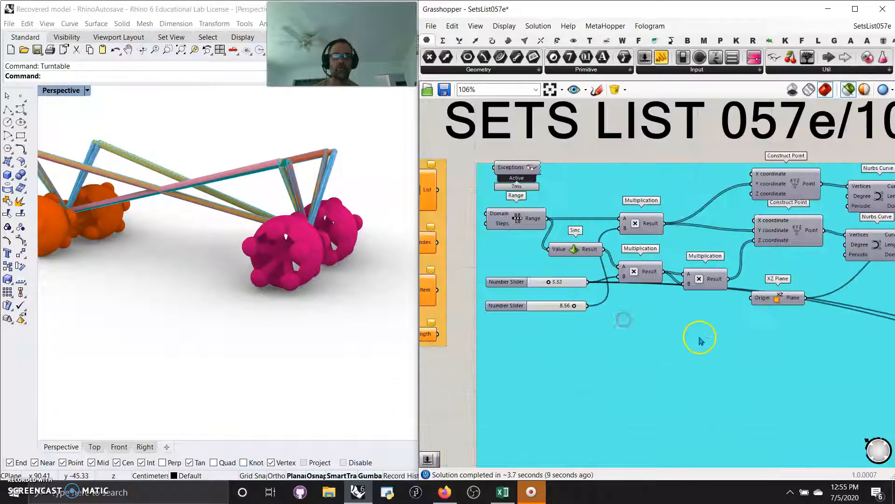
{"action": "right_click_drag", "start_coordinate": [781, 357], "coordinate": [622, 390]}
{"action": "mouse_move", "coordinate": [751, 414]}
{"action": "right_mouse_down"}
{"action": "mouse_move", "coordinate": [677, 399]}
{"action": "mouse_move", "coordinate": [603, 234]}
{"action": "right_mouse_up"}
{"action": "mouse_move", "coordinate": [603, 311]}
{"action": "right_mouse_down"}
{"action": "mouse_move", "coordinate": [577, 310]}
{"action": "mouse_move", "coordinate": [534, 278]}
{"action": "right_mouse_up"}
{"action": "middle_click", "coordinate": [651, 299]}
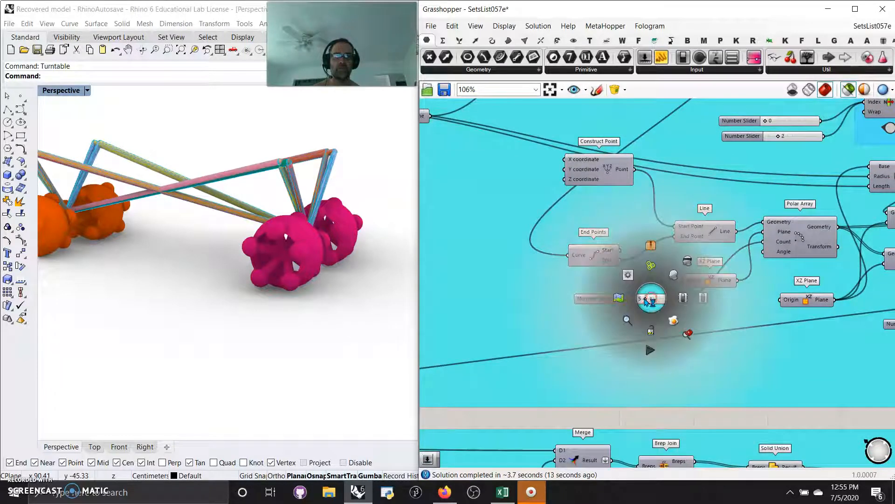
{"action": "left_click", "coordinate": [653, 330]}
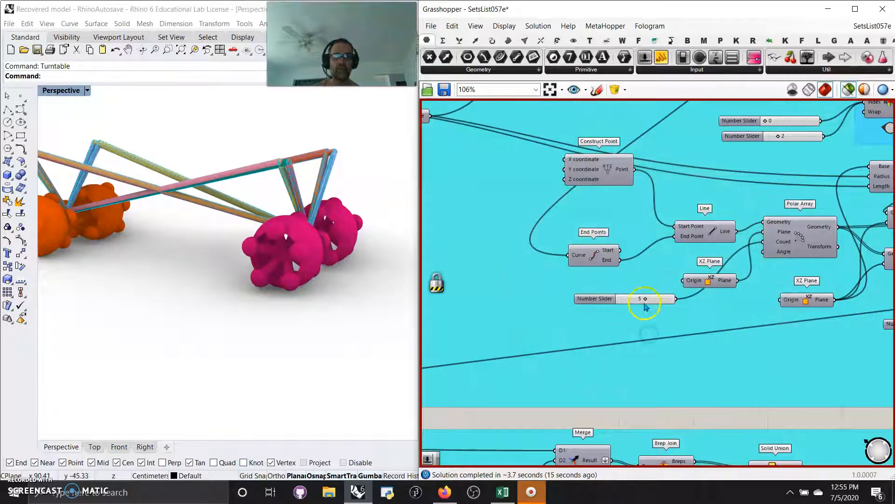
{"action": "left_click_drag", "start_coordinate": [649, 299], "coordinate": [656, 301]}
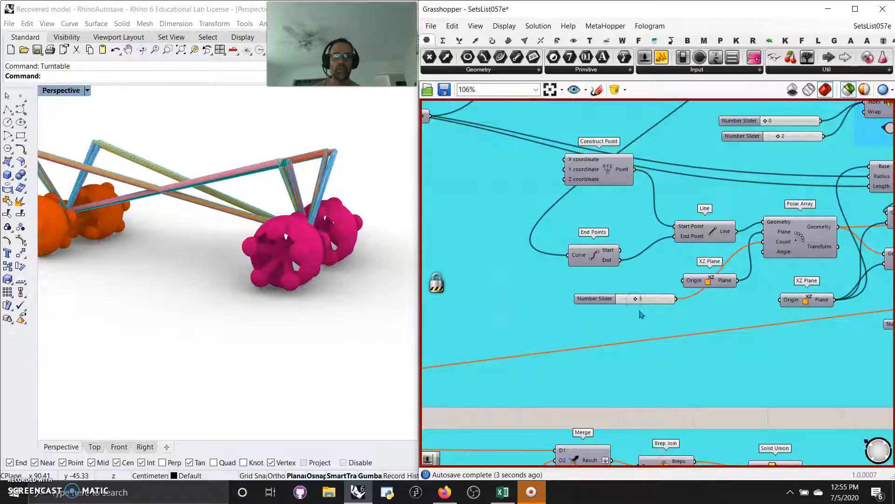
{"action": "middle_click", "coordinate": [640, 311]}
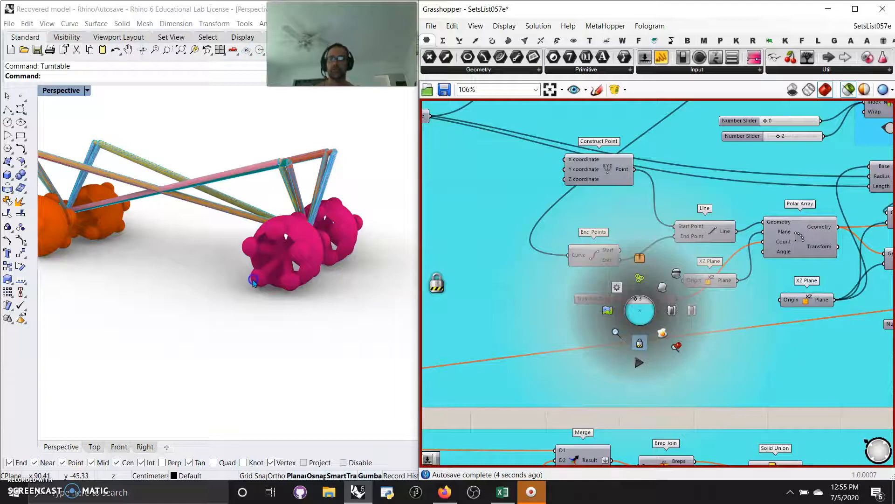
{"action": "mouse_move", "coordinate": [218, 301]}
{"action": "right_mouse_down"}
{"action": "mouse_move", "coordinate": [246, 308]}
{"action": "mouse_move", "coordinate": [249, 350]}
{"action": "mouse_move", "coordinate": [348, 348]}
{"action": "mouse_move", "coordinate": [220, 299]}
{"action": "mouse_move", "coordinate": [232, 312]}
{"action": "mouse_move", "coordinate": [217, 315]}
{"action": "right_mouse_up"}
{"action": "scroll", "coordinate": [178, 281], "scroll_direction": "up", "scroll_amount": 10}
{"action": "scroll", "coordinate": [175, 281], "scroll_direction": "down", "scroll_amount": 12}
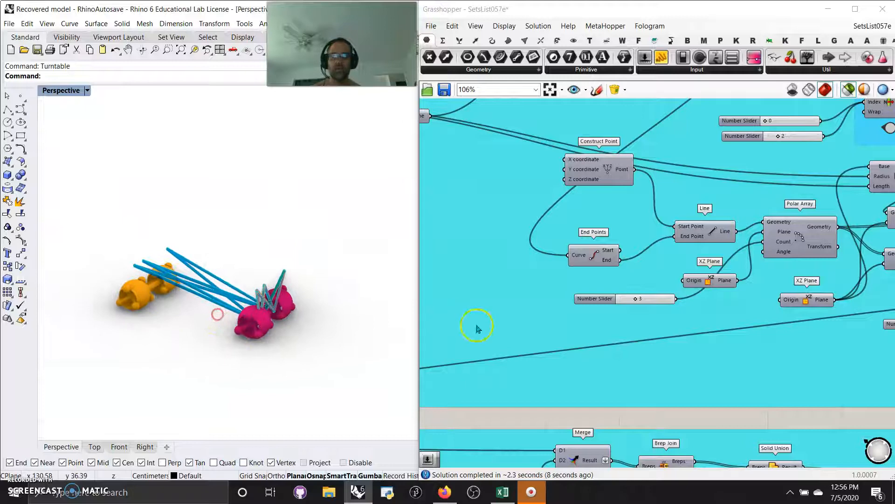
Set the Polar Array's count slider to 4 and inspect the orange wheels up close in the viewport
{"action": "scroll", "coordinate": [635, 304], "scroll_direction": "up", "scroll_amount": 5}
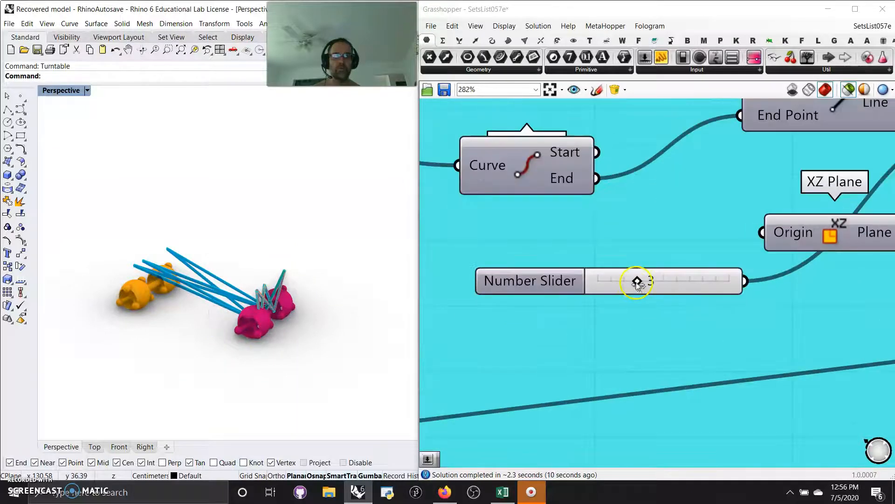
{"action": "left_click", "coordinate": [638, 282]}
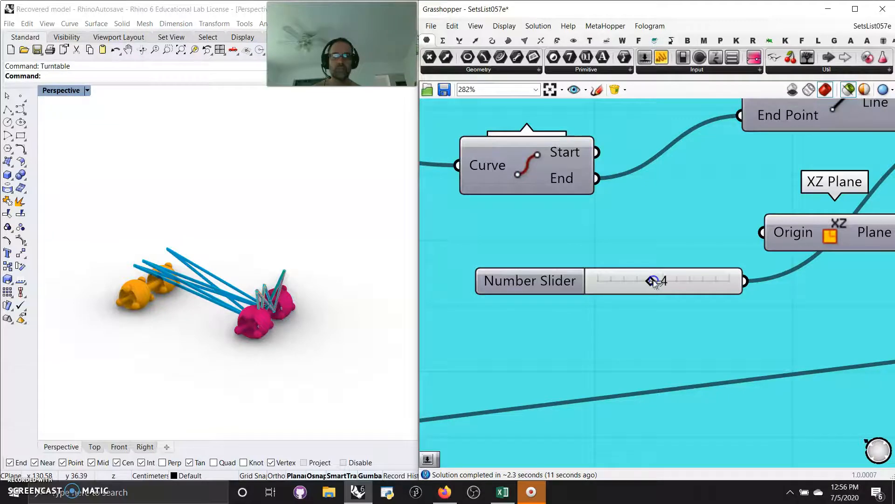
{"action": "left_click", "coordinate": [265, 312]}
{"action": "right_click_drag", "start_coordinate": [262, 316], "coordinate": [330, 314]}
{"action": "scroll", "coordinate": [250, 312], "scroll_direction": "up", "scroll_amount": 7}
{"action": "scroll", "coordinate": [251, 315], "scroll_direction": "up", "scroll_amount": 3}
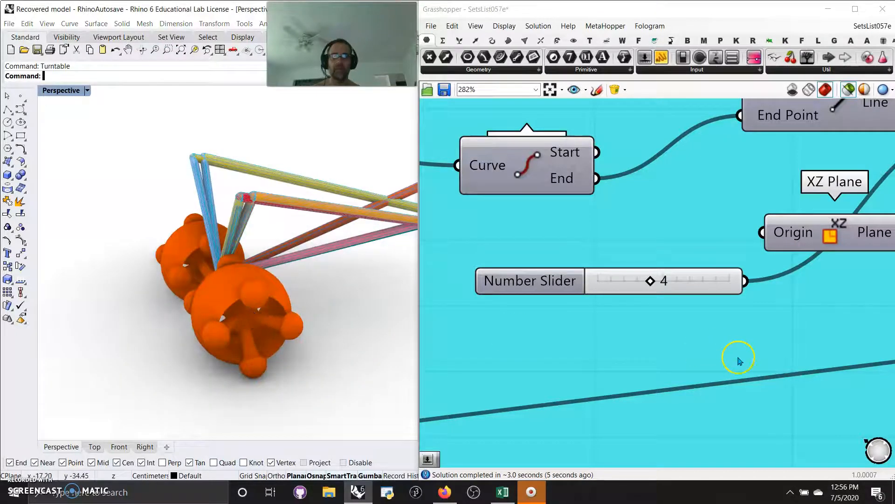
Examine the Pipe Variable and its Graph Mapper in the first group, and compare them with the wheels in the viewport
{"action": "right_click_drag", "start_coordinate": [752, 354], "coordinate": [622, 364]}
{"action": "scroll", "coordinate": [622, 349], "scroll_direction": "down", "scroll_amount": 6}
{"action": "right_click_drag", "start_coordinate": [770, 352], "coordinate": [528, 312]}
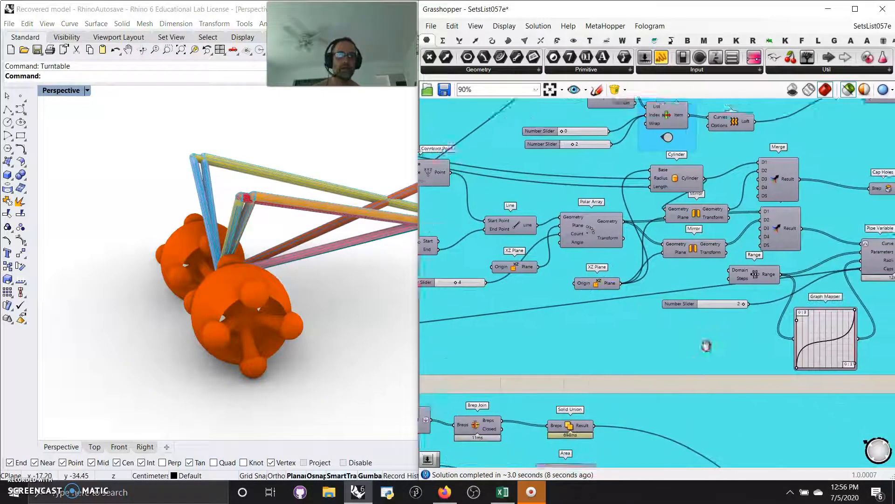
{"action": "right_click_drag", "start_coordinate": [643, 334], "coordinate": [588, 314]}
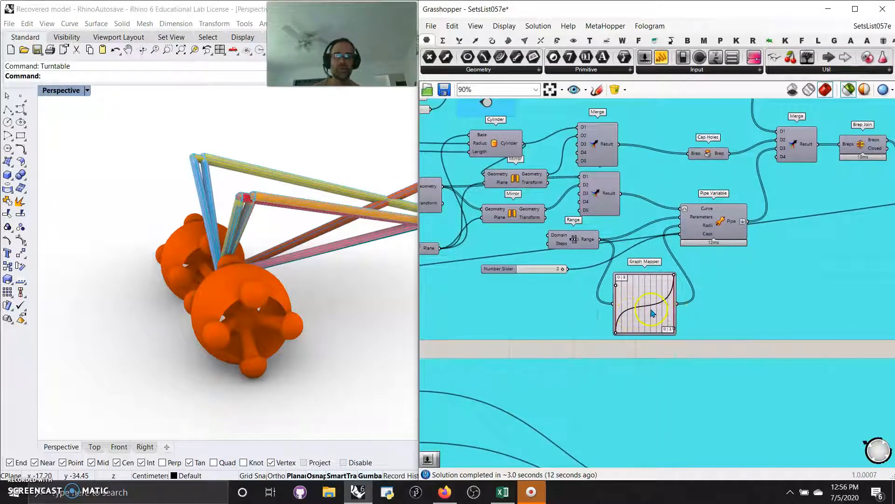
{"action": "right_click_drag", "start_coordinate": [350, 291], "coordinate": [329, 278]}
{"action": "right_click_drag", "start_coordinate": [254, 229], "coordinate": [255, 339]}
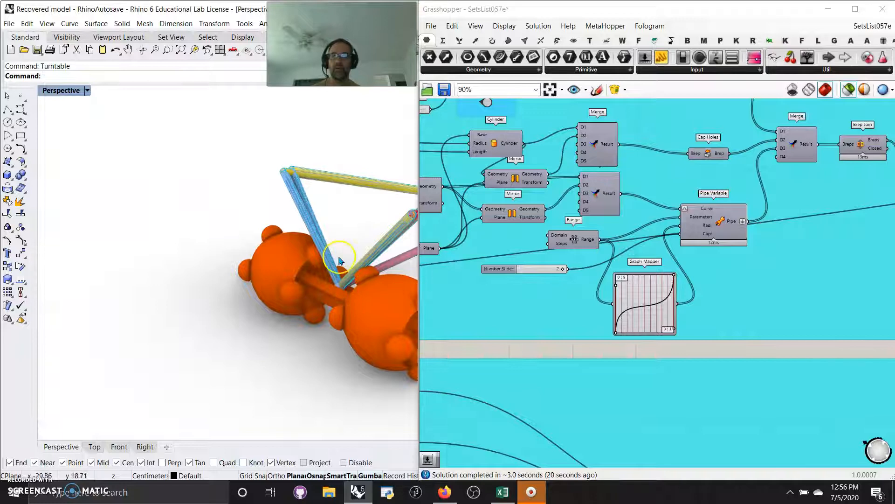
{"action": "right_click_drag", "start_coordinate": [335, 262], "coordinate": [203, 253]}
{"action": "scroll", "coordinate": [644, 261], "scroll_direction": "down", "scroll_amount": 4}
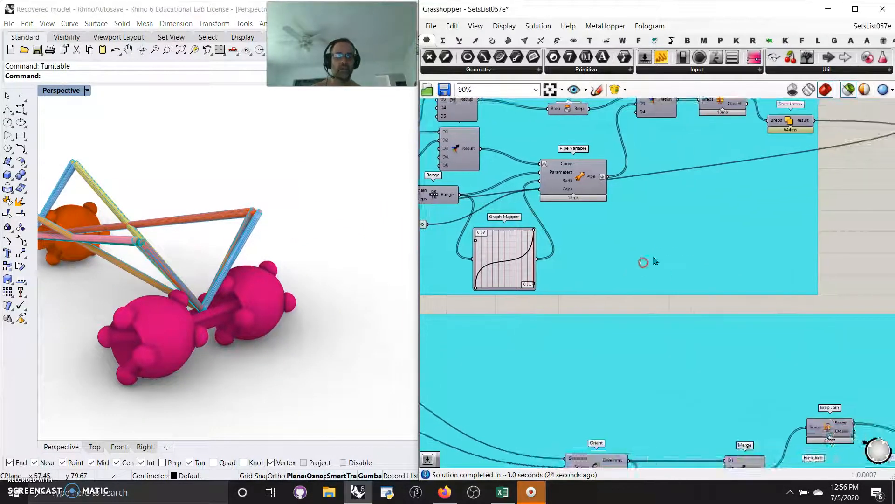
Lower the Number Slider feeding the Unit Y factor while the solver is locked, and recompute to inspect the whole model
{"action": "right_click_drag", "start_coordinate": [636, 300], "coordinate": [772, 236]}
{"action": "right_click_drag", "start_coordinate": [574, 310], "coordinate": [733, 287]}
{"action": "scroll", "coordinate": [636, 270], "scroll_direction": "up", "scroll_amount": 6}
{"action": "right_click_drag", "start_coordinate": [624, 315], "coordinate": [688, 330]}
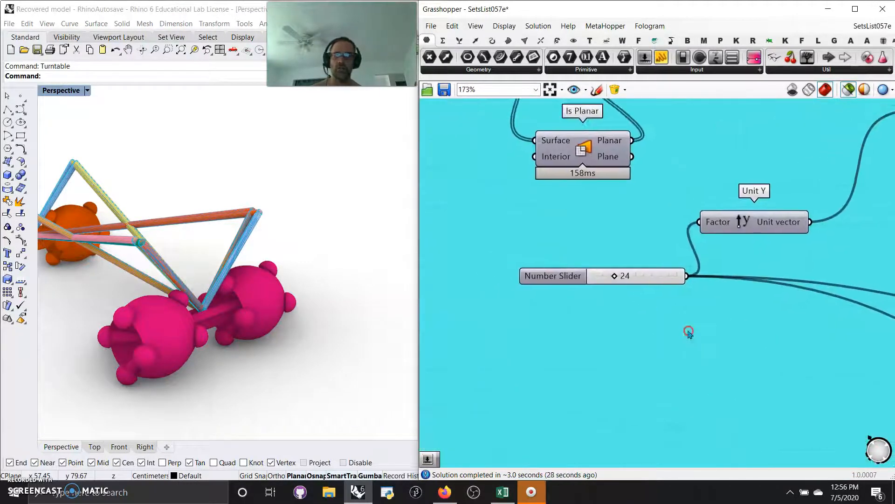
{"action": "middle_click", "coordinate": [644, 282]}
{"action": "left_click", "coordinate": [645, 313]}
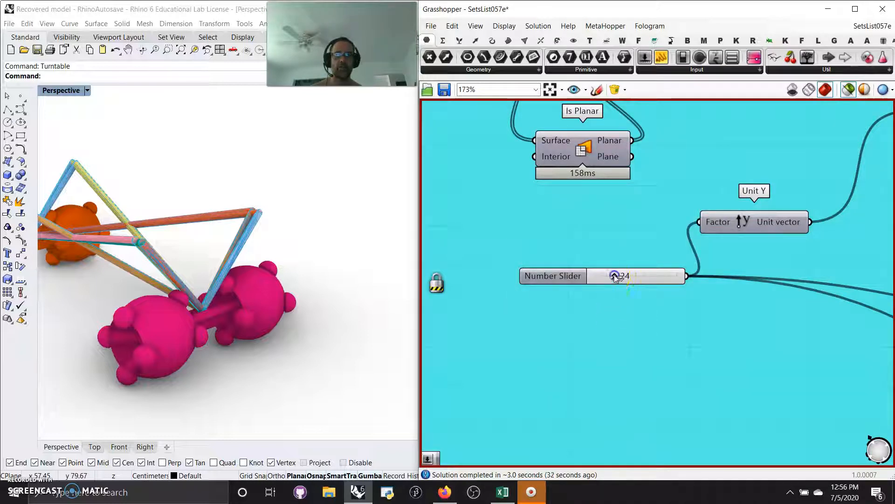
{"action": "left_click_drag", "start_coordinate": [615, 277], "coordinate": [608, 279]}
{"action": "middle_click", "coordinate": [639, 278]}
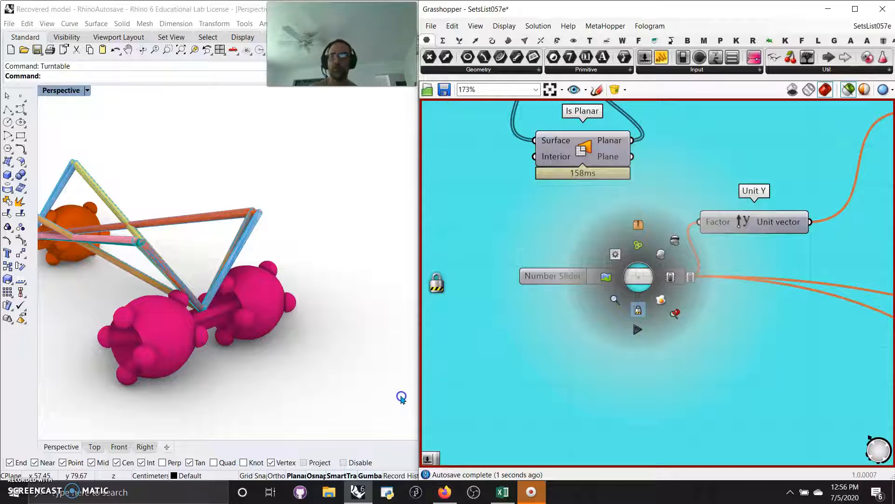
{"action": "right_click_drag", "start_coordinate": [166, 344], "coordinate": [228, 321]}
{"action": "right_click_drag", "start_coordinate": [213, 360], "coordinate": [257, 327]}
{"action": "scroll", "coordinate": [255, 312], "scroll_direction": "down", "scroll_amount": 8}
{"action": "right_click_drag", "start_coordinate": [267, 365], "coordinate": [308, 365]}
With the solver locked, set the slider feeding the second group's Multiplication to 3, and re-enable the solver
{"action": "right_click_drag", "start_coordinate": [785, 366], "coordinate": [627, 331]}
{"action": "scroll", "coordinate": [649, 327], "scroll_direction": "down", "scroll_amount": 5}
{"action": "right_click_drag", "start_coordinate": [729, 343], "coordinate": [560, 300]}
{"action": "scroll", "coordinate": [612, 297], "scroll_direction": "up", "scroll_amount": 2}
{"action": "scroll", "coordinate": [616, 298], "scroll_direction": "up", "scroll_amount": 2}
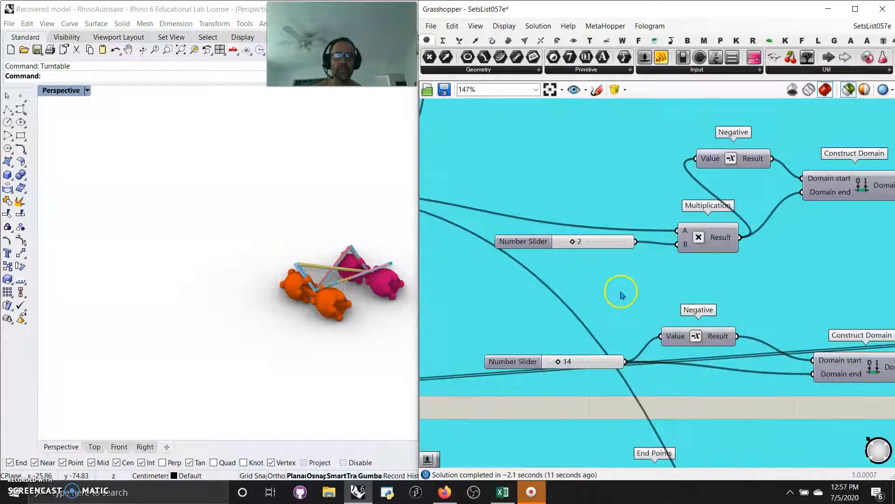
{"action": "middle_click", "coordinate": [601, 246]}
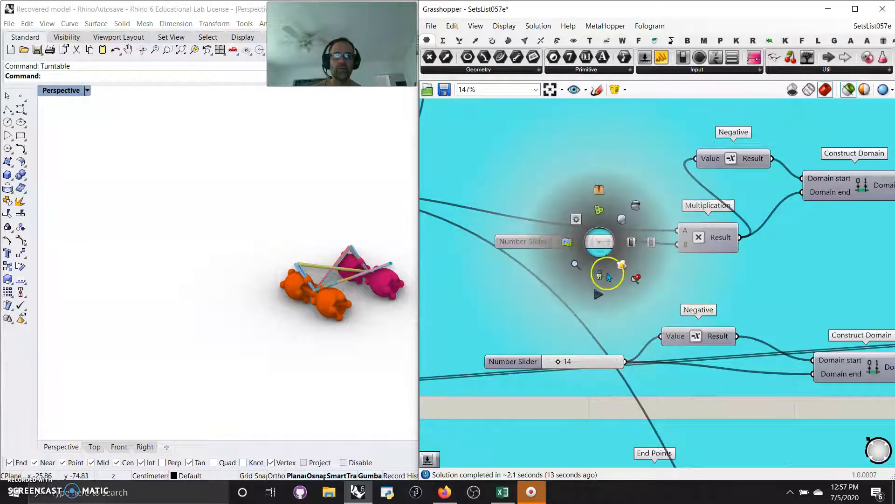
{"action": "left_click", "coordinate": [607, 276]}
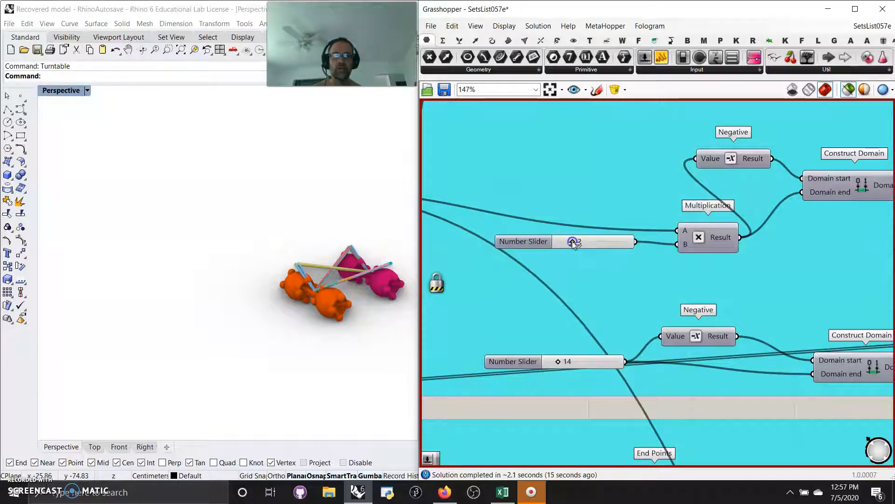
{"action": "left_click_drag", "start_coordinate": [573, 242], "coordinate": [579, 244]}
{"action": "middle_click", "coordinate": [604, 247]}
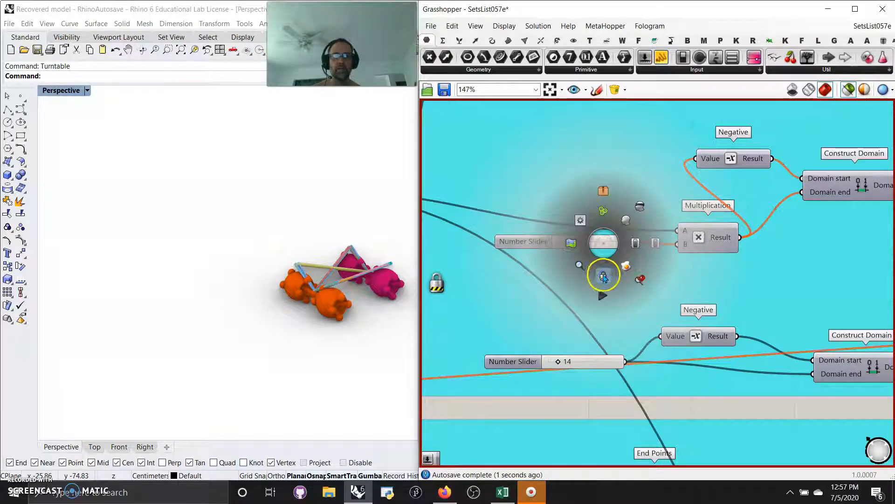
{"action": "left_click", "coordinate": [588, 278]}
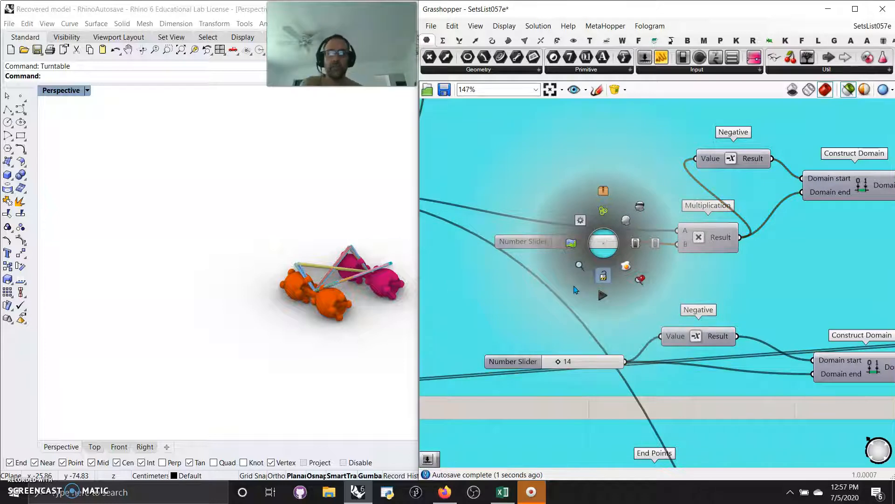
{"action": "left_click", "coordinate": [577, 289]}
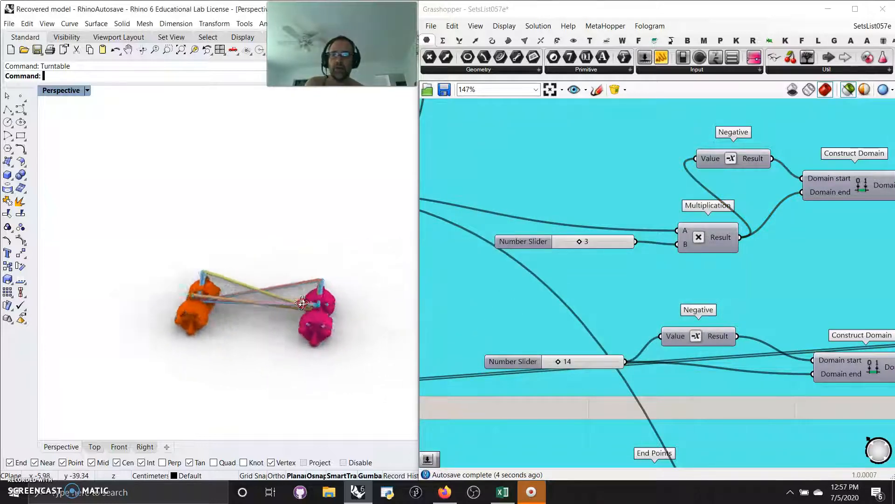
Examine the second group's Cull Index and Cull Pattern components, the pattern values in the yellow Panel, and the Orient and Mirror that follow
{"action": "right_click_drag", "start_coordinate": [555, 311], "coordinate": [579, 198]}
{"action": "scroll", "coordinate": [597, 197], "scroll_direction": "down", "scroll_amount": 2}
{"action": "right_click_drag", "start_coordinate": [674, 266], "coordinate": [538, 235]}
{"action": "right_click_drag", "start_coordinate": [785, 243], "coordinate": [611, 340]}
{"action": "scroll", "coordinate": [680, 308], "scroll_direction": "down", "scroll_amount": 3}
{"action": "right_click_drag", "start_coordinate": [736, 323], "coordinate": [694, 294]}
{"action": "scroll", "coordinate": [715, 271], "scroll_direction": "up", "scroll_amount": 3}
{"action": "scroll", "coordinate": [763, 292], "scroll_direction": "up", "scroll_amount": 2}
{"action": "scroll", "coordinate": [600, 281], "scroll_direction": "up", "scroll_amount": 2}
{"action": "scroll", "coordinate": [592, 284], "scroll_direction": "down", "scroll_amount": 8}
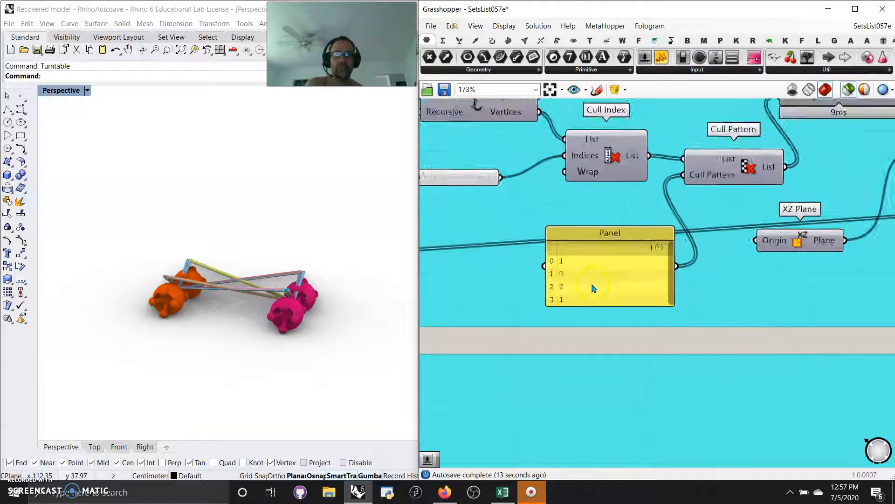
{"action": "scroll", "coordinate": [691, 238], "scroll_direction": "up", "scroll_amount": 1}
{"action": "scroll", "coordinate": [688, 242], "scroll_direction": "up", "scroll_amount": 2}
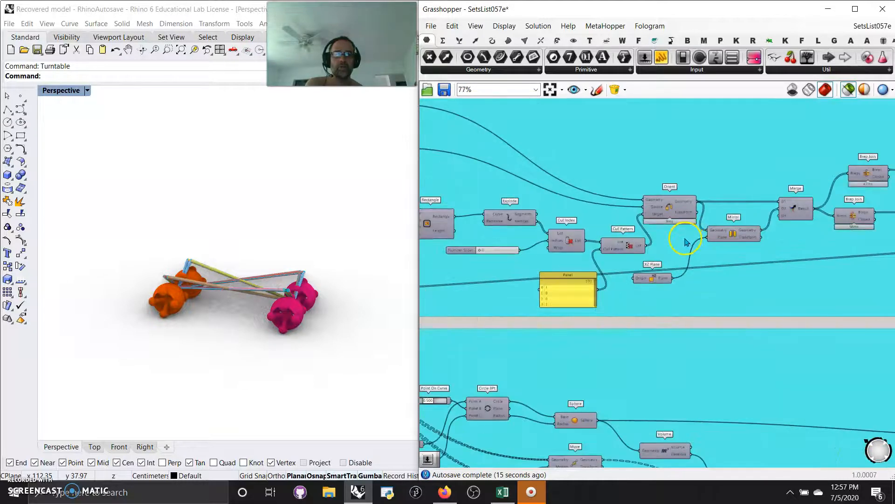
Examine the start of the third group: Deconstruct Brep, Is Planar, Cull Pattern, the List Items and the Explode Trees
{"action": "scroll", "coordinate": [732, 276], "scroll_direction": "down", "scroll_amount": 5}
{"action": "right_click_drag", "start_coordinate": [634, 326], "coordinate": [690, 274]}
{"action": "right_click_drag", "start_coordinate": [586, 284], "coordinate": [786, 263]}
{"action": "right_click_drag", "start_coordinate": [489, 345], "coordinate": [572, 377]}
{"action": "scroll", "coordinate": [563, 352], "scroll_direction": "up", "scroll_amount": 5}
{"action": "right_click_drag", "start_coordinate": [605, 323], "coordinate": [664, 374]}
{"action": "right_click_drag", "start_coordinate": [583, 361], "coordinate": [655, 361]}
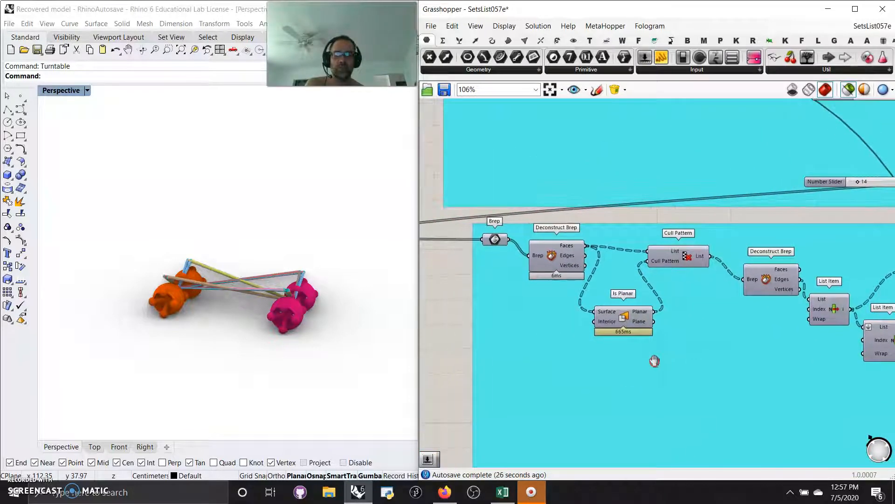
{"action": "right_click_drag", "start_coordinate": [743, 378], "coordinate": [554, 308]}
{"action": "right_click_drag", "start_coordinate": [708, 376], "coordinate": [520, 310]}
{"action": "right_click_drag", "start_coordinate": [525, 355], "coordinate": [796, 372]}
{"action": "right_click_drag", "start_coordinate": [530, 249], "coordinate": [569, 318]}
{"action": "right_click_drag", "start_coordinate": [724, 376], "coordinate": [501, 311]}
Compare the frame with the third group's Circle 3Pt, Sphere, Move, Volume and Cross Reference components, following them through to Pipe and Solid Union
{"action": "scroll", "coordinate": [215, 293], "scroll_direction": "up", "scroll_amount": 3}
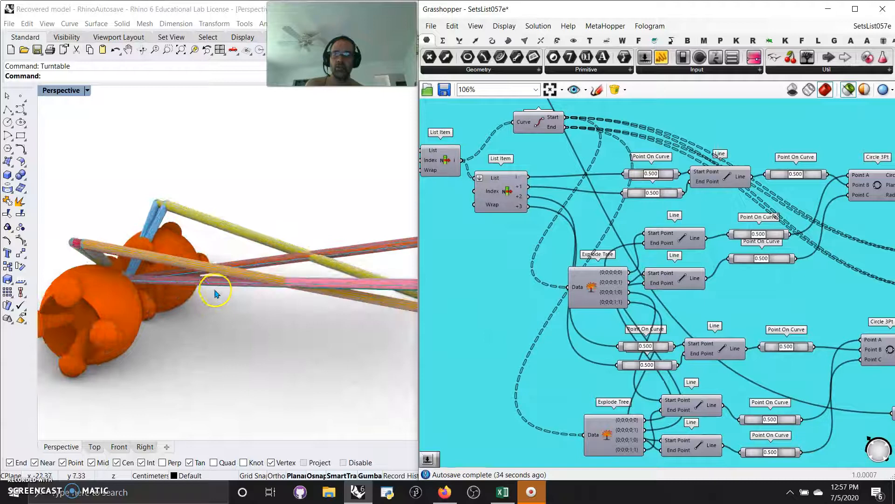
{"action": "right_click_drag", "start_coordinate": [274, 306], "coordinate": [238, 302]}
{"action": "mouse_move", "coordinate": [306, 313]}
{"action": "right_mouse_down"}
{"action": "mouse_move", "coordinate": [272, 318]}
{"action": "mouse_move", "coordinate": [306, 315]}
{"action": "right_mouse_up"}
{"action": "scroll", "coordinate": [305, 315], "scroll_direction": "down", "scroll_amount": 4}
{"action": "right_click_drag", "start_coordinate": [465, 353], "coordinate": [475, 320]}
{"action": "right_click_drag", "start_coordinate": [738, 376], "coordinate": [573, 304]}
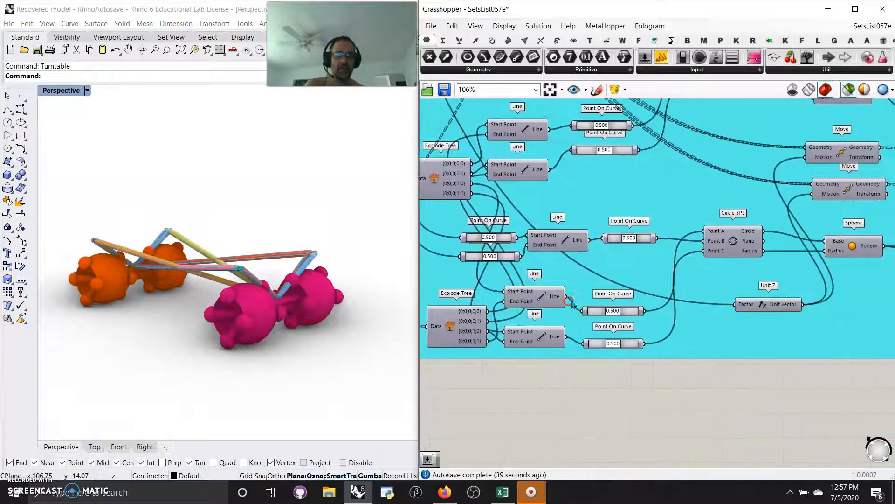
{"action": "right_click_drag", "start_coordinate": [676, 309], "coordinate": [529, 359]}
{"action": "right_click_drag", "start_coordinate": [733, 361], "coordinate": [650, 386]}
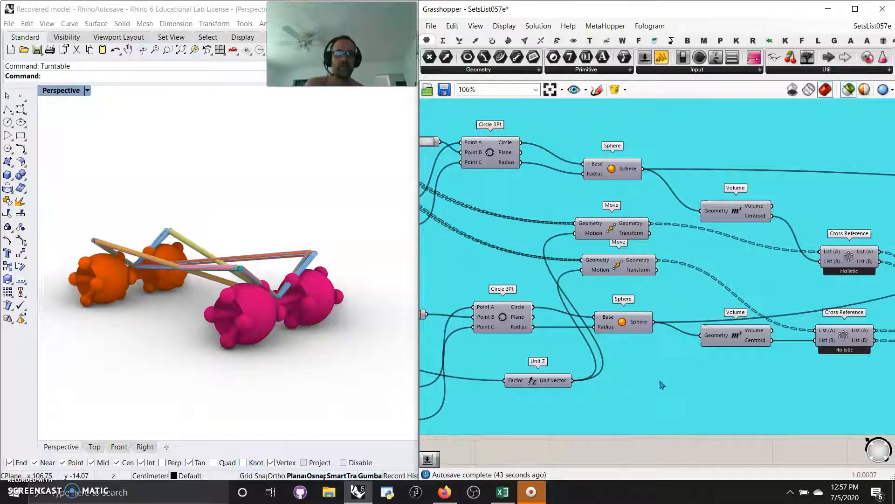
{"action": "scroll", "coordinate": [662, 385], "scroll_direction": "down", "scroll_amount": 2}
{"action": "right_click_drag", "start_coordinate": [707, 390], "coordinate": [608, 394]}
{"action": "right_click_drag", "start_coordinate": [709, 396], "coordinate": [580, 398]}
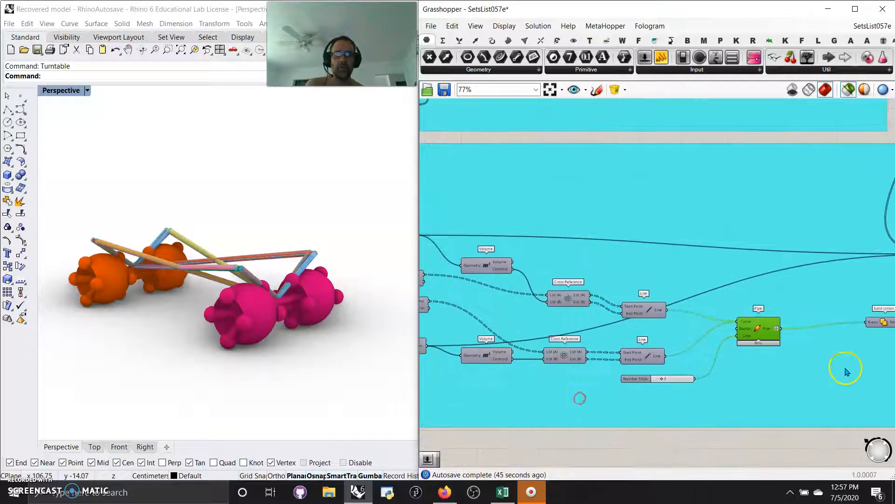
{"action": "scroll", "coordinate": [847, 372], "scroll_direction": "up", "scroll_amount": 3}
{"action": "right_click_drag", "start_coordinate": [840, 360], "coordinate": [656, 370]}
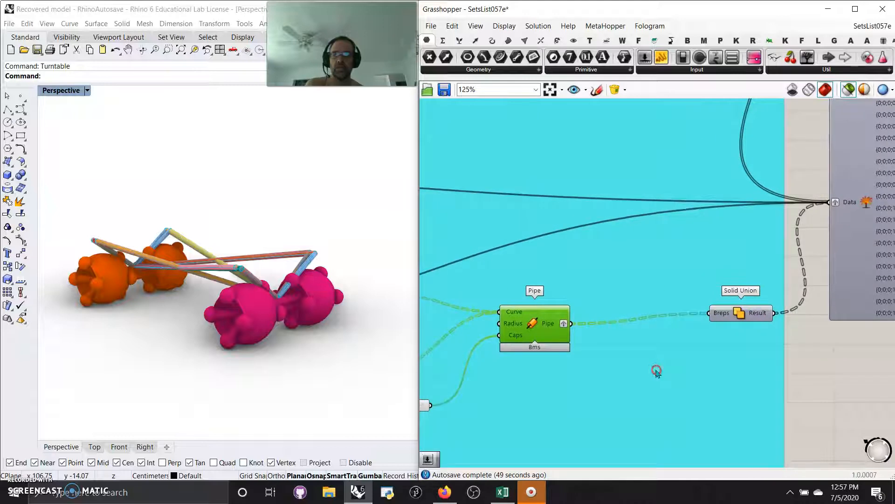
Inspect the frame's pipes closely in the viewport, along with the third group's Pipe inputs and the slider feeding Caps
{"action": "right_click_drag", "start_coordinate": [336, 290], "coordinate": [303, 306]}
{"action": "scroll", "coordinate": [262, 347], "scroll_direction": "up", "scroll_amount": 5}
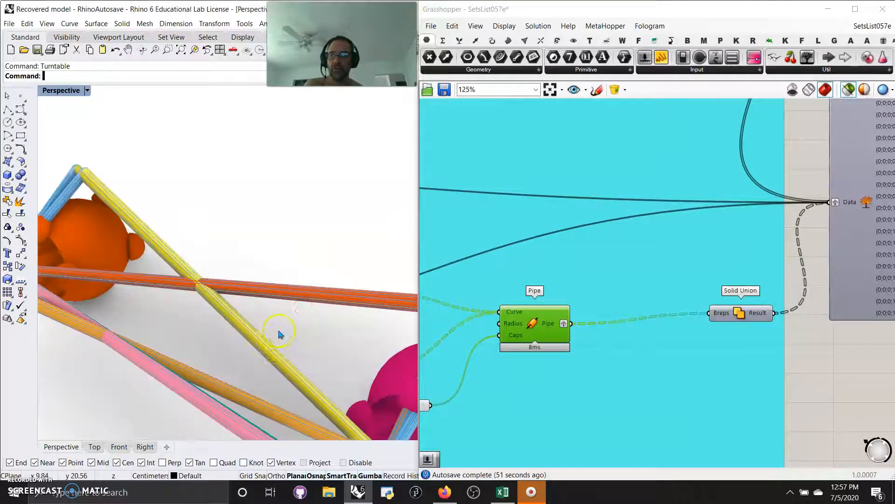
{"action": "scroll", "coordinate": [279, 334], "scroll_direction": "down", "scroll_amount": 5}
{"action": "right_click_drag", "start_coordinate": [538, 380], "coordinate": [730, 347]}
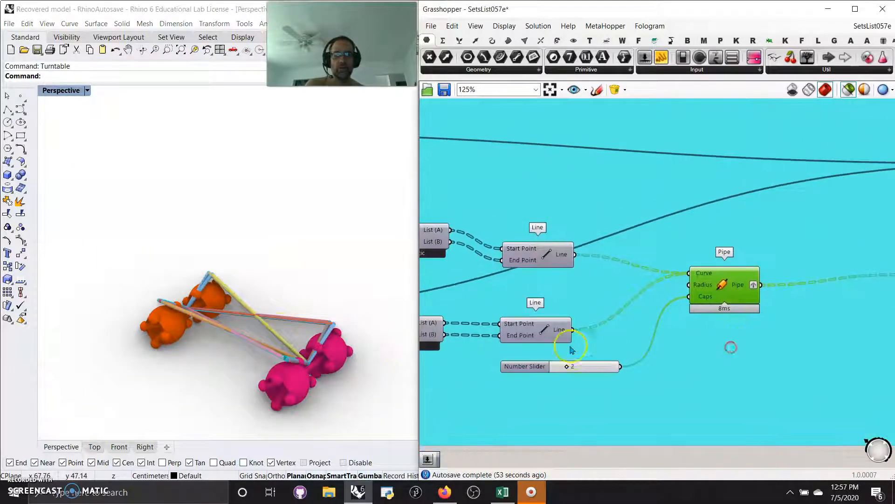
{"action": "scroll", "coordinate": [571, 350], "scroll_direction": "up", "scroll_amount": 4}
{"action": "right_click", "coordinate": [595, 386]}
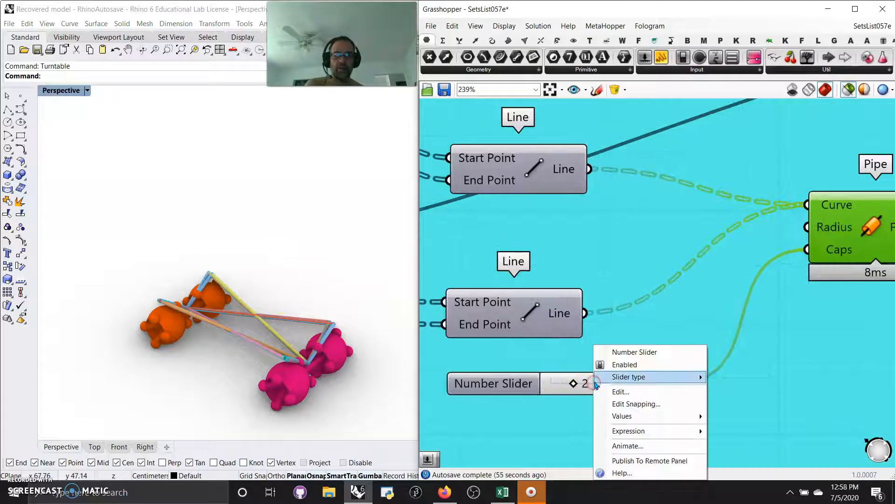
{"action": "left_click", "coordinate": [650, 324]}
{"action": "right_click_drag", "start_coordinate": [460, 352], "coordinate": [582, 342]}
{"action": "scroll", "coordinate": [690, 352], "scroll_direction": "down", "scroll_amount": 3}
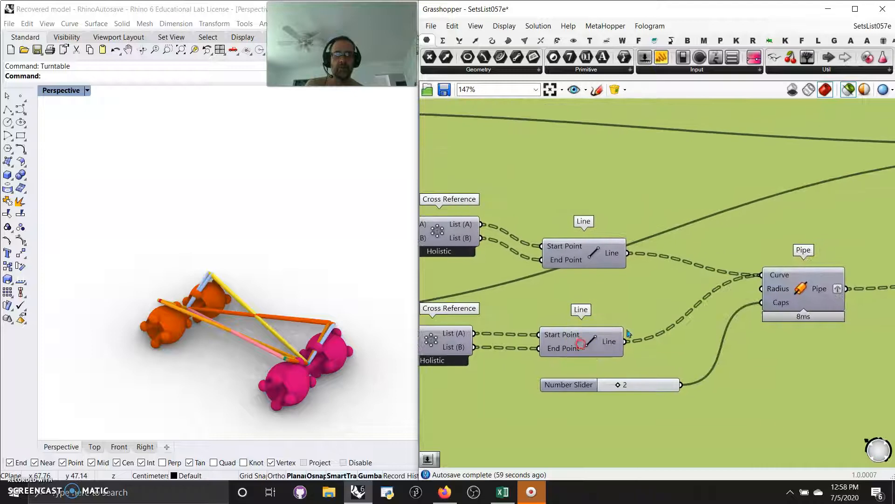
Add a Number Slider at 0.57 below the Caps slider and connect it to the Radius of the third group's Pipe
{"action": "middle_click", "coordinate": [631, 407]}
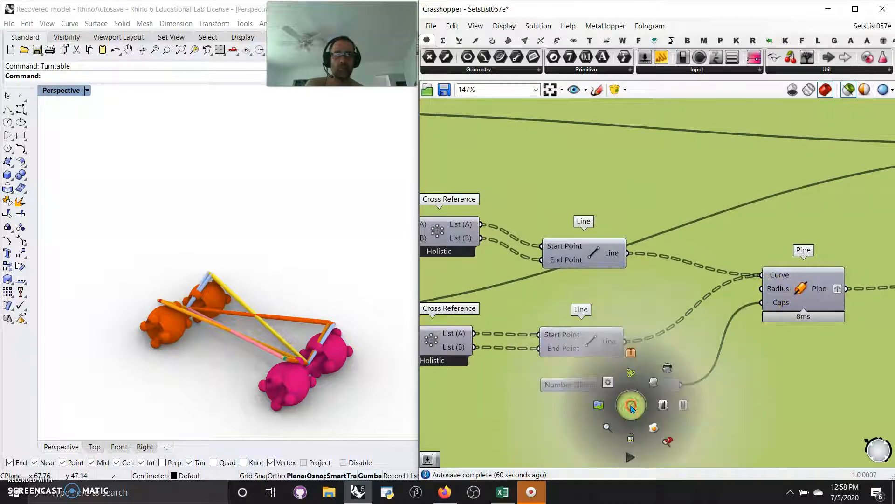
{"action": "left_click", "coordinate": [558, 447]}
{"action": "double_click", "coordinate": [580, 433]}
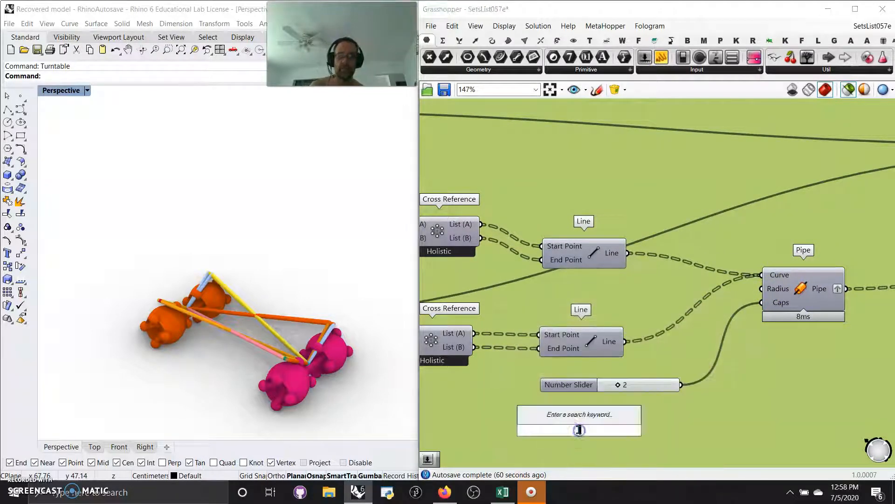
{"action": "type", "text": "1.0"}
{"action": "key", "text": "Return"}
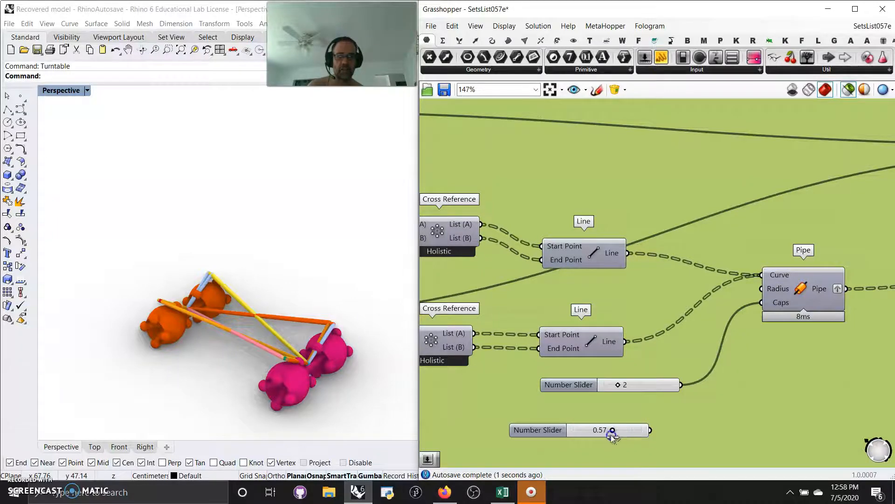
{"action": "left_click_drag", "start_coordinate": [651, 429], "coordinate": [762, 289]}
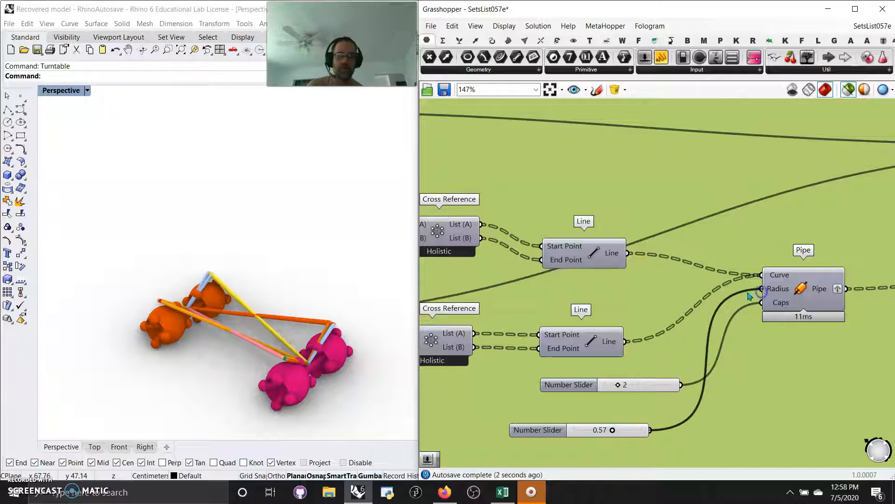
Set the slider feeding the Pipe's Radius to 0.18 and inspect the frame and wheels in the viewport
{"action": "scroll", "coordinate": [257, 337], "scroll_direction": "up", "scroll_amount": 5}
{"action": "scroll", "coordinate": [263, 362], "scroll_direction": "up", "scroll_amount": 2}
{"action": "scroll", "coordinate": [264, 361], "scroll_direction": "down", "scroll_amount": 5}
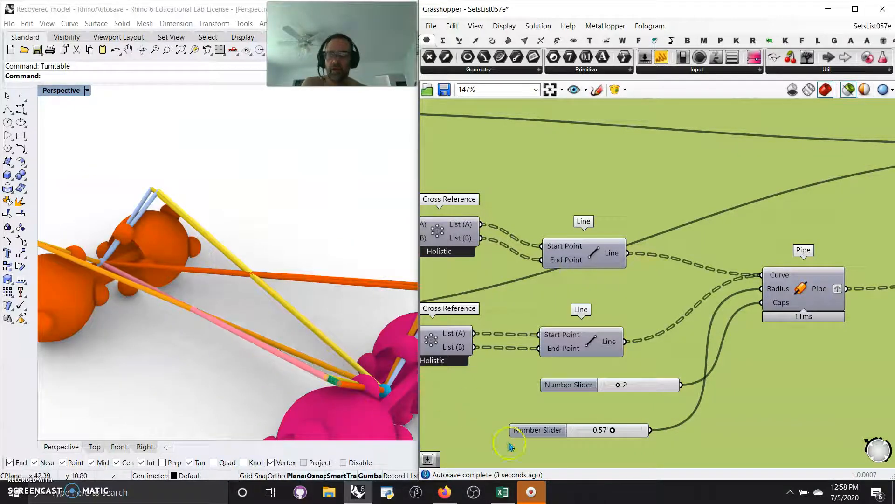
{"action": "left_click_drag", "start_coordinate": [592, 433], "coordinate": [583, 434]}
{"action": "right_click_drag", "start_coordinate": [152, 358], "coordinate": [190, 345]}
{"action": "scroll", "coordinate": [171, 344], "scroll_direction": "down", "scroll_amount": 8}
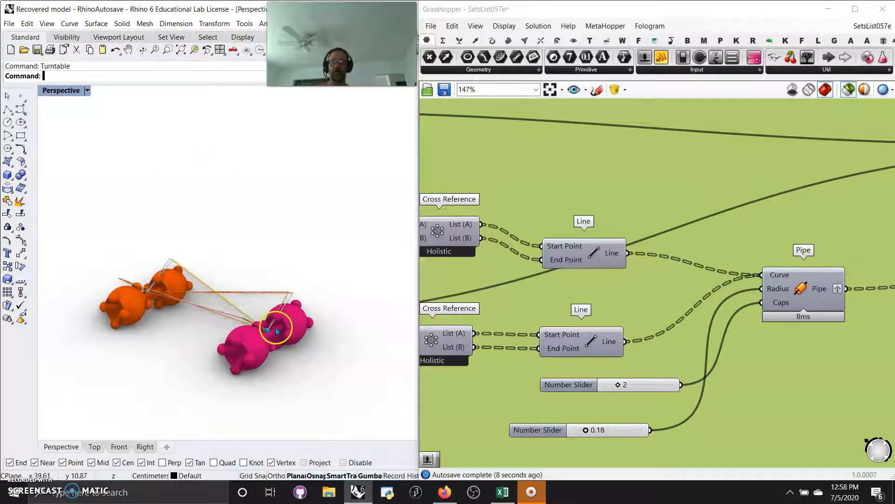
{"action": "right_click_drag", "start_coordinate": [277, 332], "coordinate": [281, 332]}
Deselect the third group and review the whole definition, from its title to the colour previews
{"action": "scroll", "coordinate": [602, 298], "scroll_direction": "down", "scroll_amount": 10}
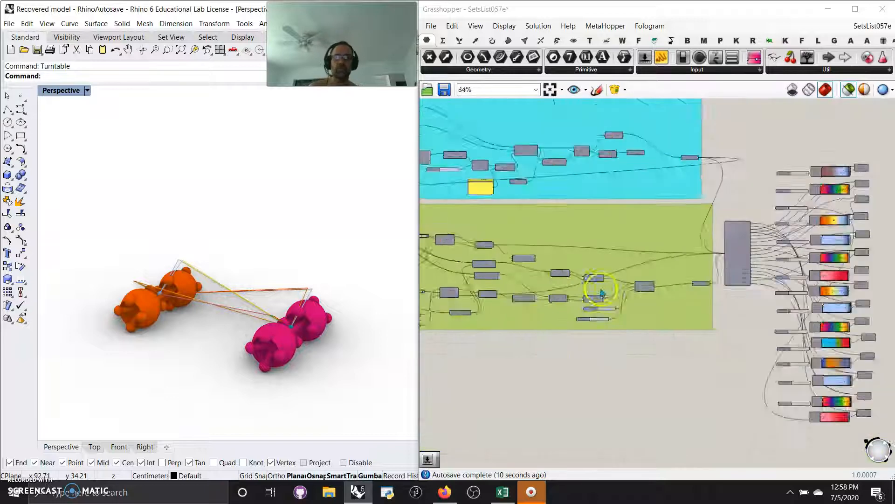
{"action": "right_click_drag", "start_coordinate": [553, 356], "coordinate": [719, 414]}
{"action": "scroll", "coordinate": [704, 400], "scroll_direction": "down", "scroll_amount": 2}
{"action": "left_click", "coordinate": [587, 301]}
{"action": "right_click_drag", "start_coordinate": [500, 280], "coordinate": [475, 258]}
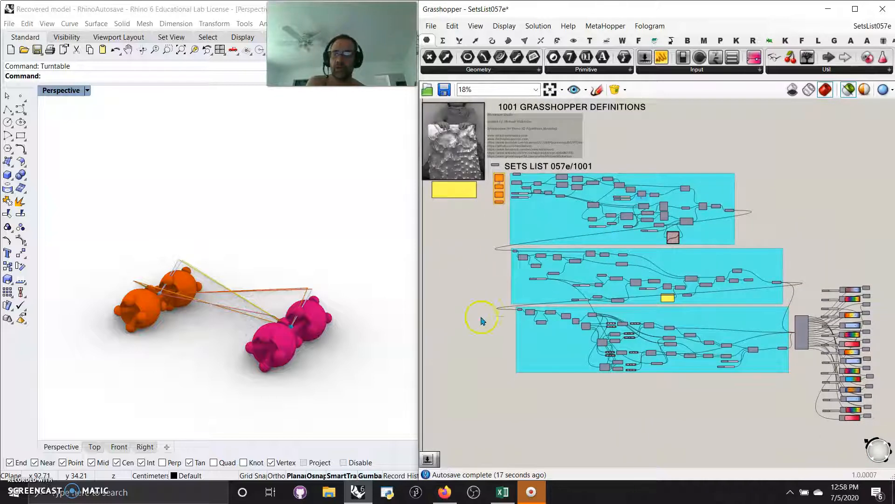